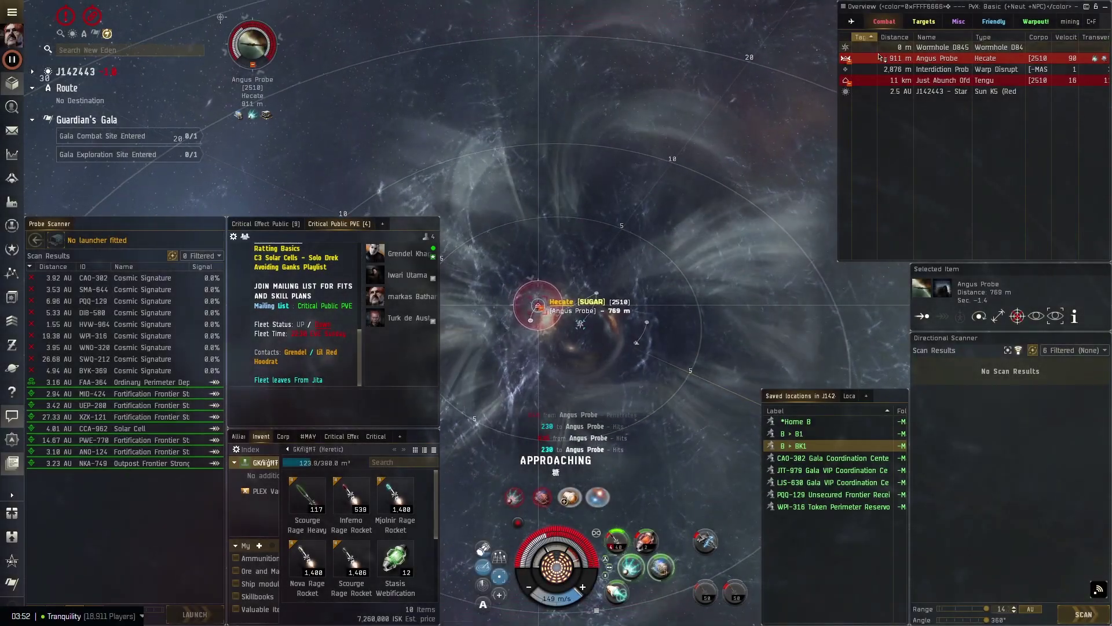
Step: Attempt twice to enter Wormhole D845 through its radial menu
left_click(921, 47)
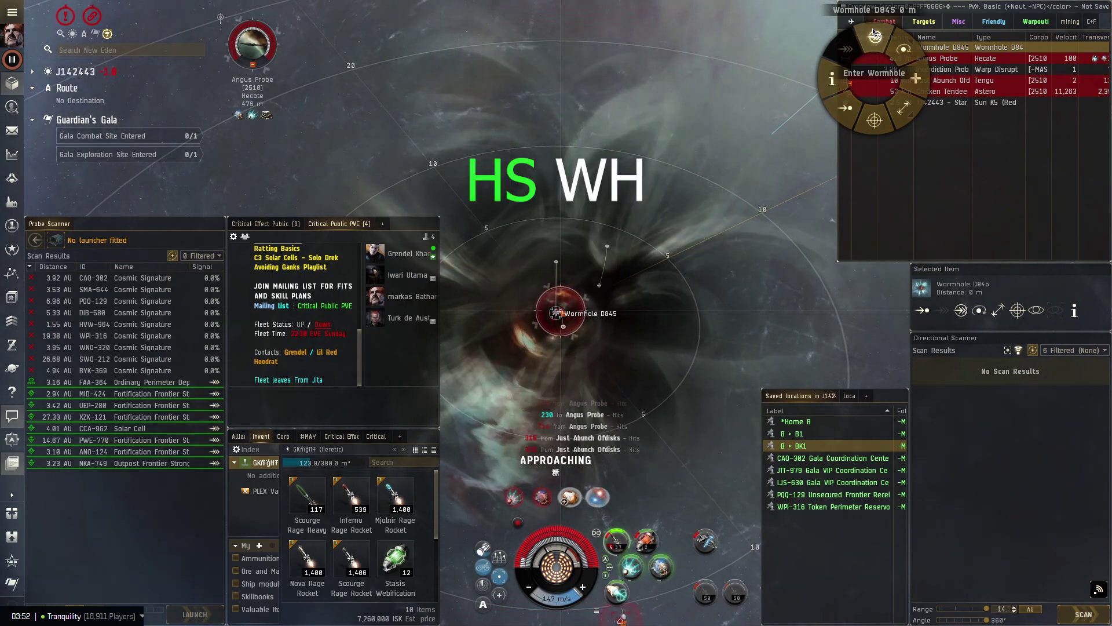
left_click_drag(874, 73, 874, 37)
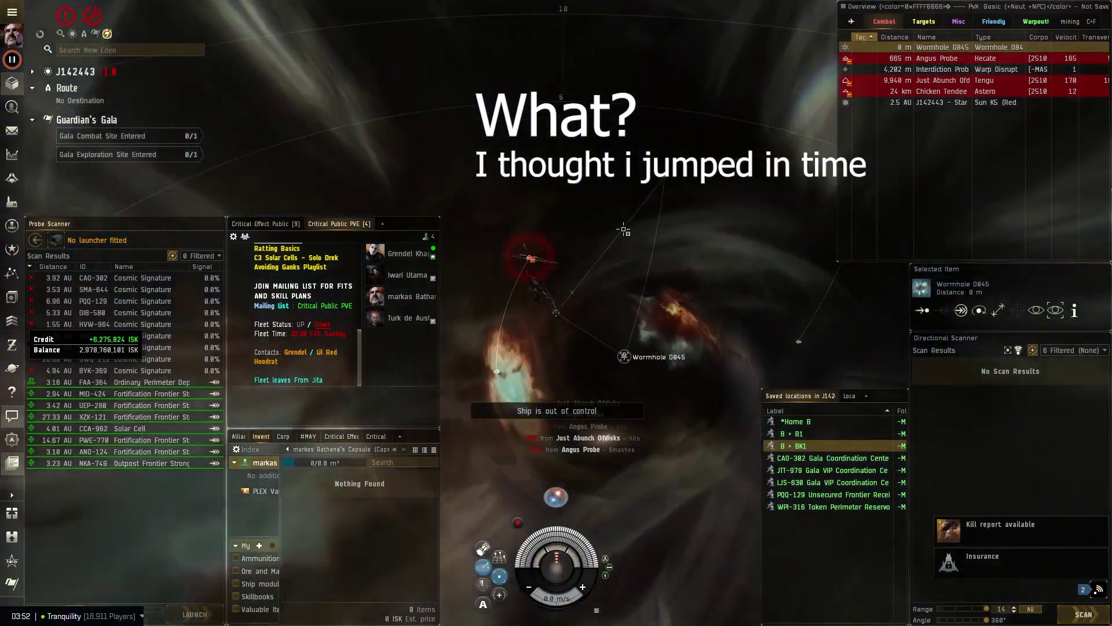
left_click_drag(624, 356, 646, 325)
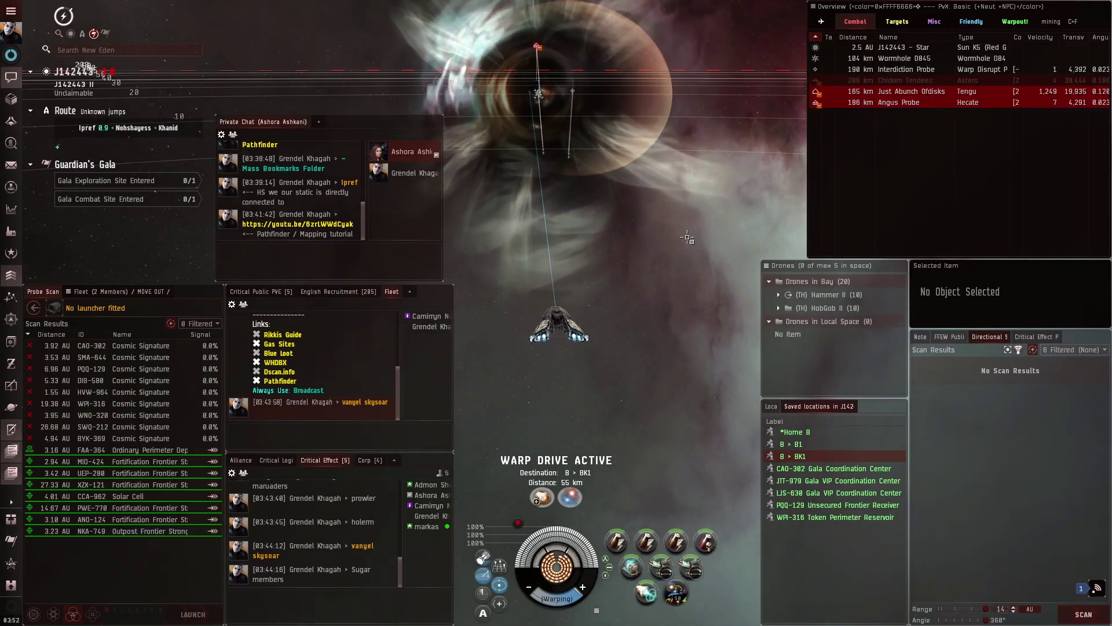
scroll(676, 291, "down", 8)
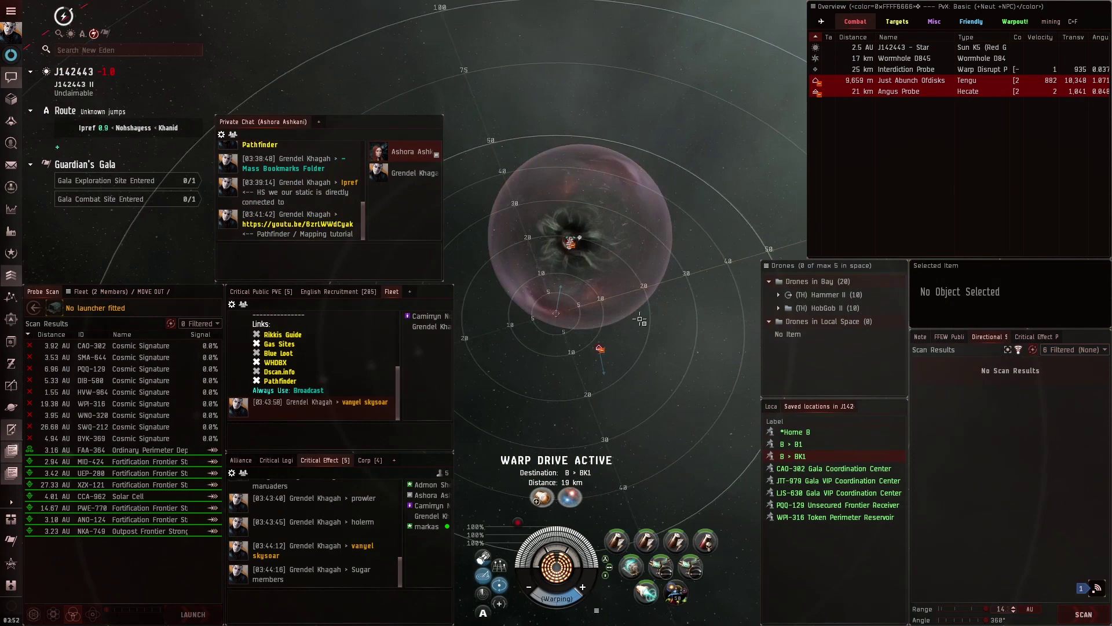
Step: Fly toward a point near the wormhole and launch drones onto the Hecate
left_click_drag(504, 237, 453, 58)
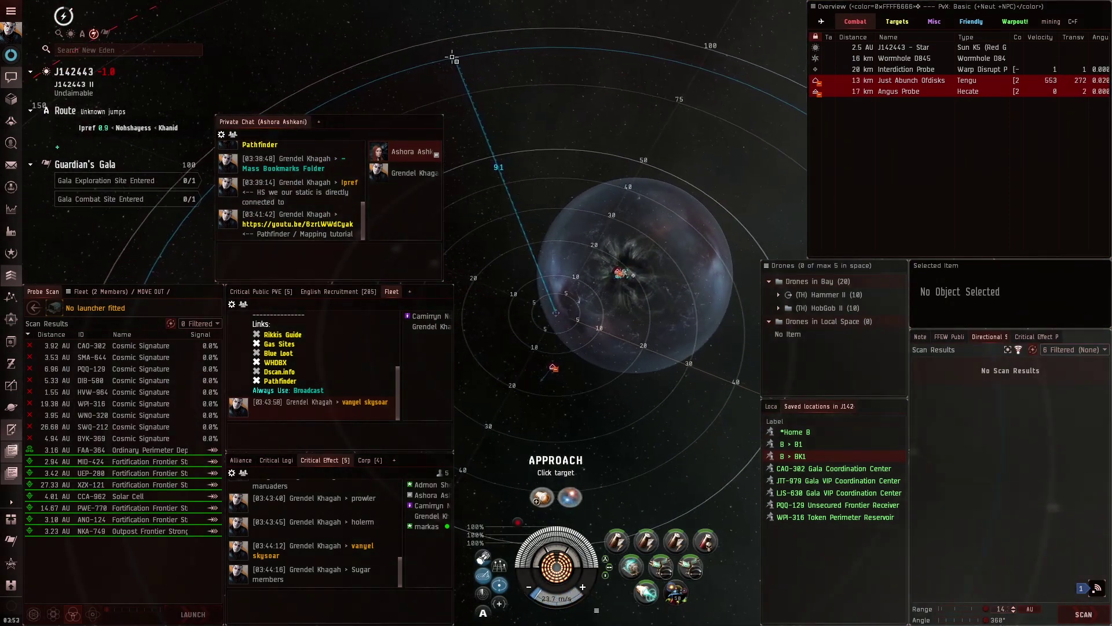
double_click(457, 63)
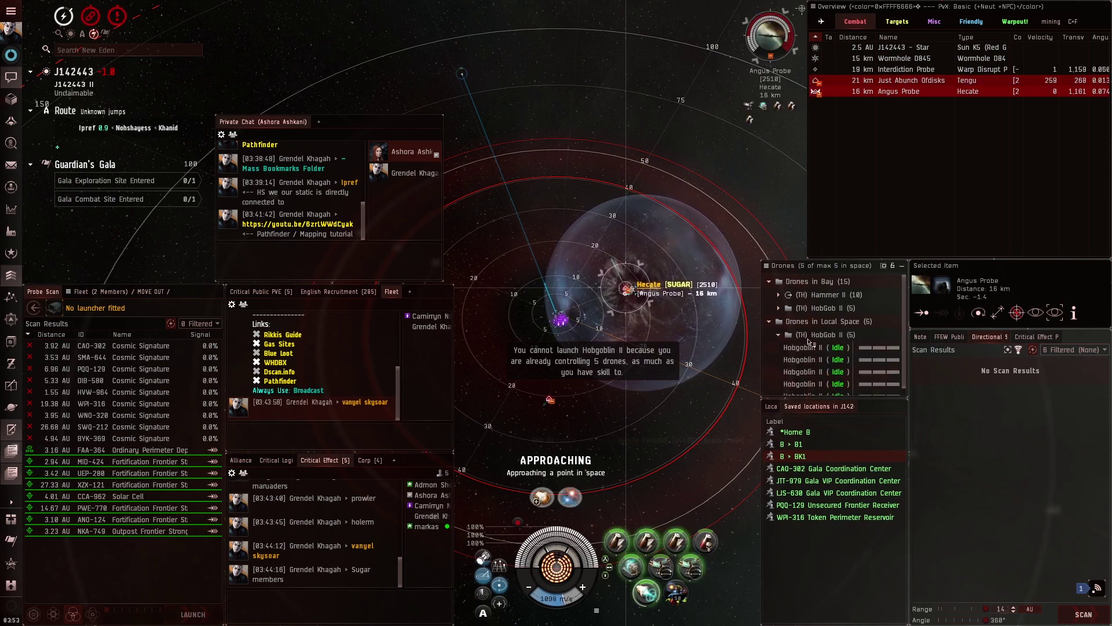
key("f")
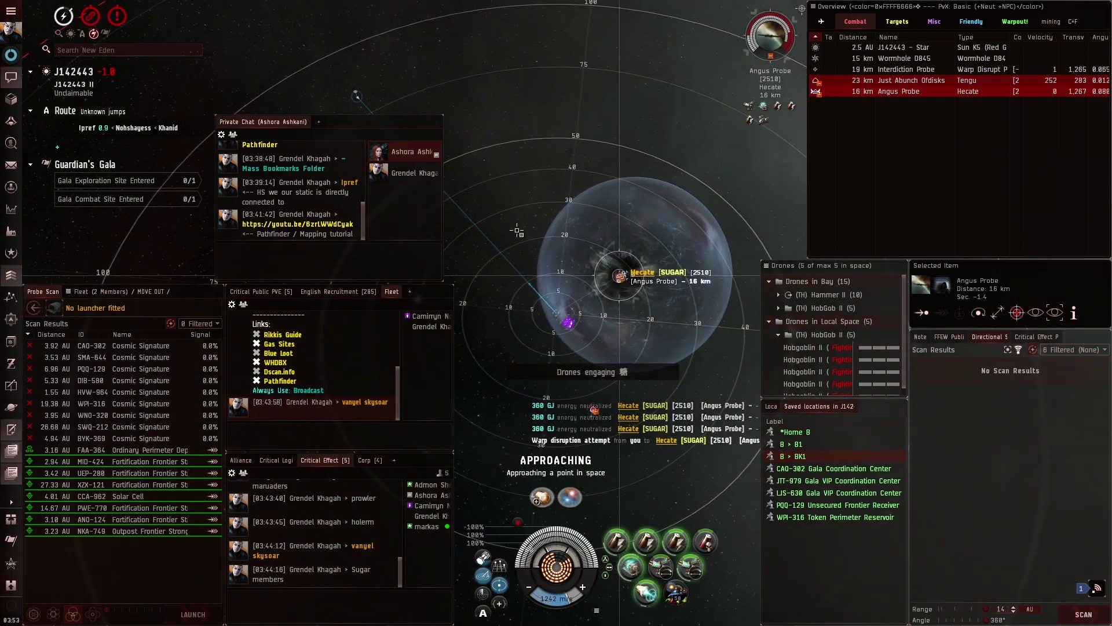
Step: Lock the Tengu and order the drones to engage it
mouse_move(615, 237)
left_mouse_down()
mouse_move(672, 278)
mouse_move(678, 313)
left_mouse_up()
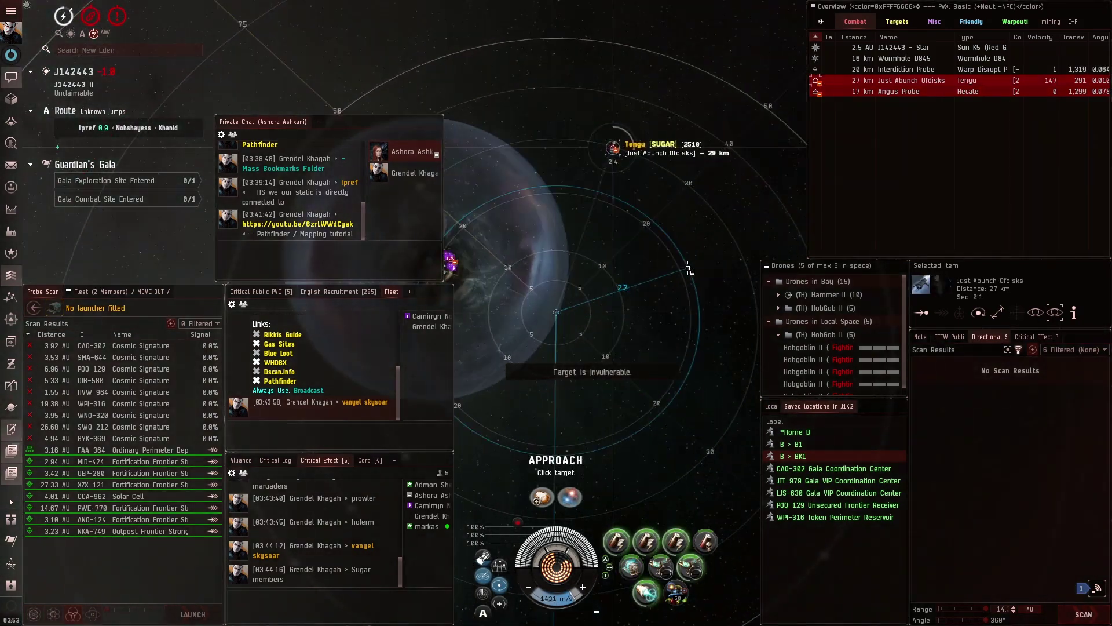
left_click(821, 92)
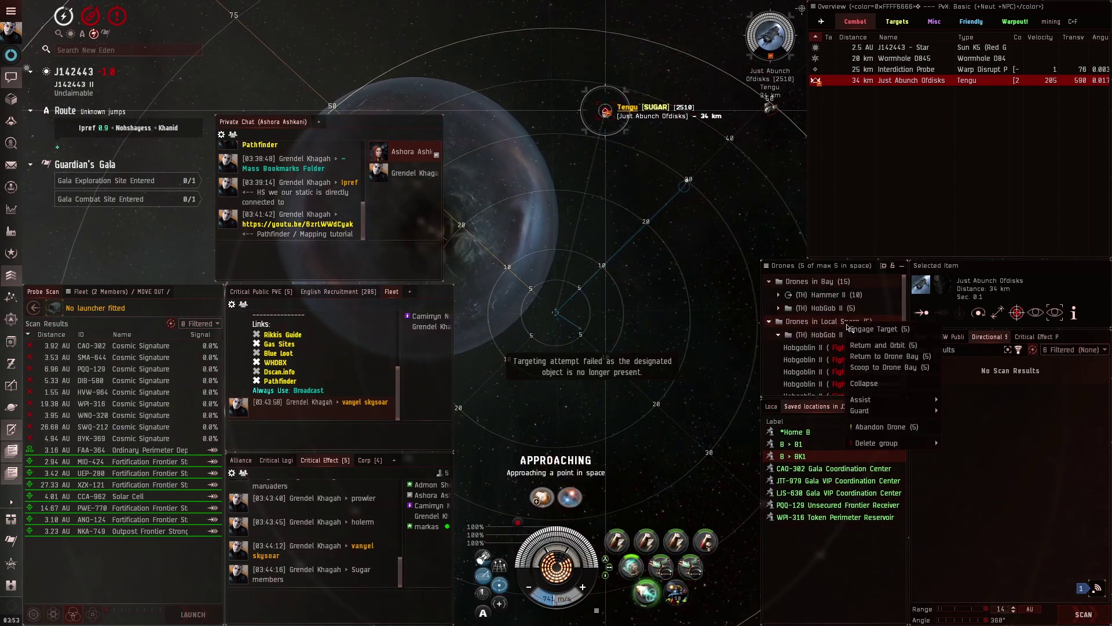
left_click(856, 328)
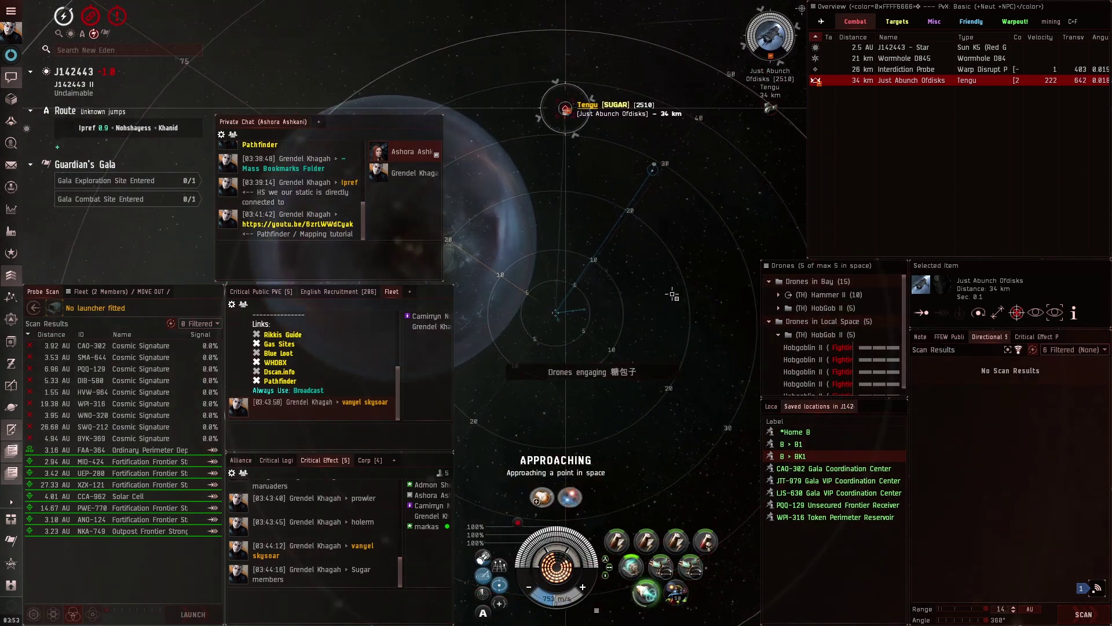
left_click_drag(702, 303, 726, 163)
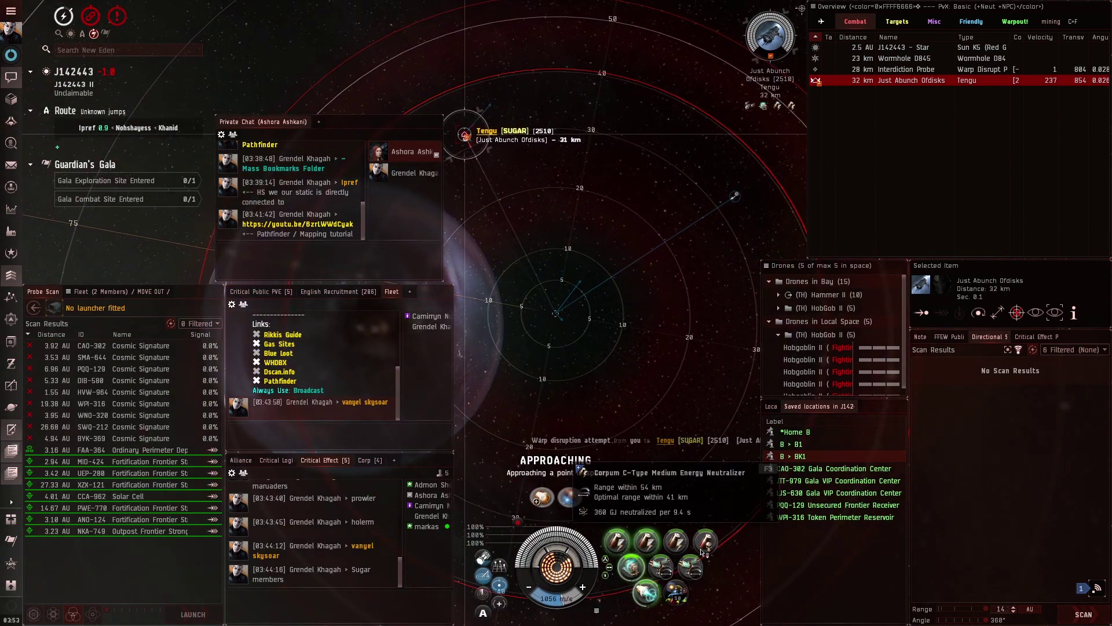
left_click_drag(671, 263, 736, 338)
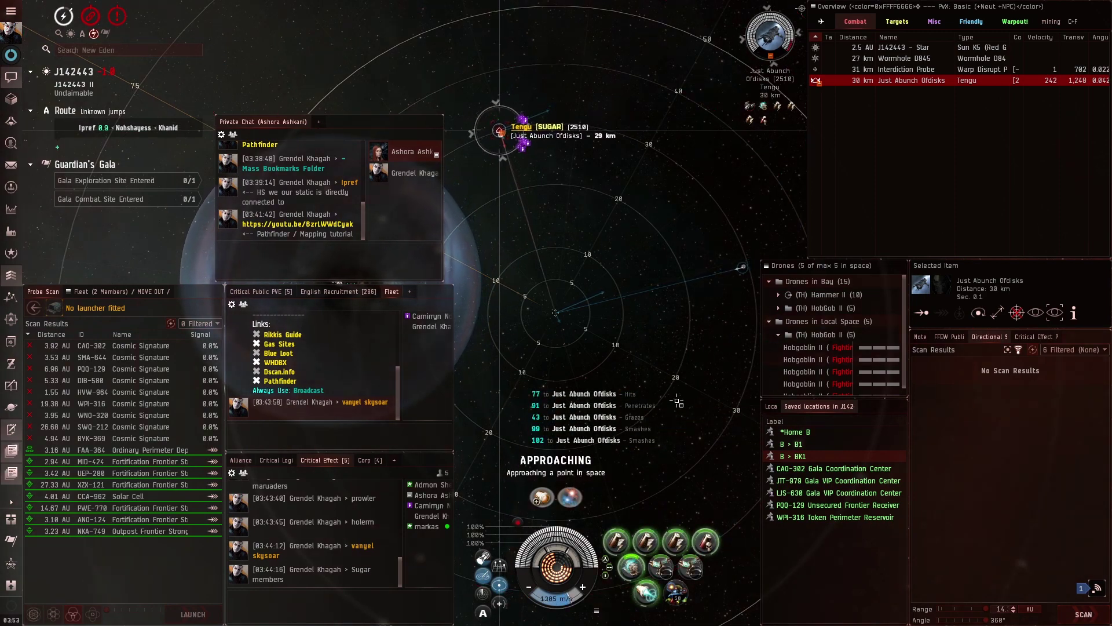
mouse_move(679, 403)
left_mouse_down()
mouse_move(687, 319)
mouse_move(648, 247)
mouse_move(636, 398)
mouse_move(532, 113)
left_mouse_up()
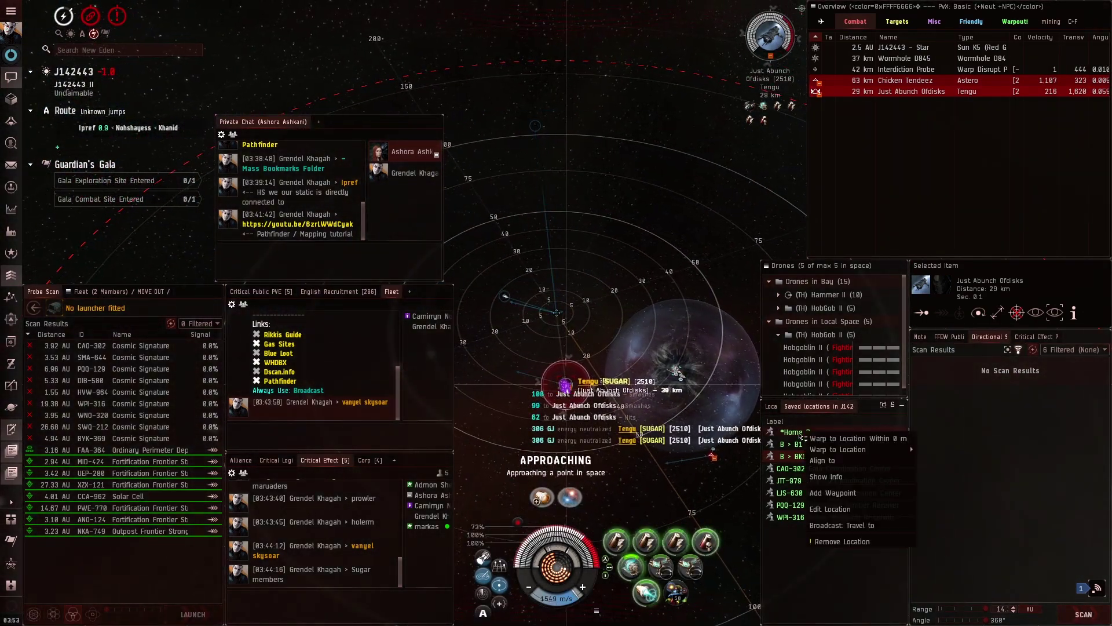
Step: Align the ship toward the Home B saved location
left_click(794, 431)
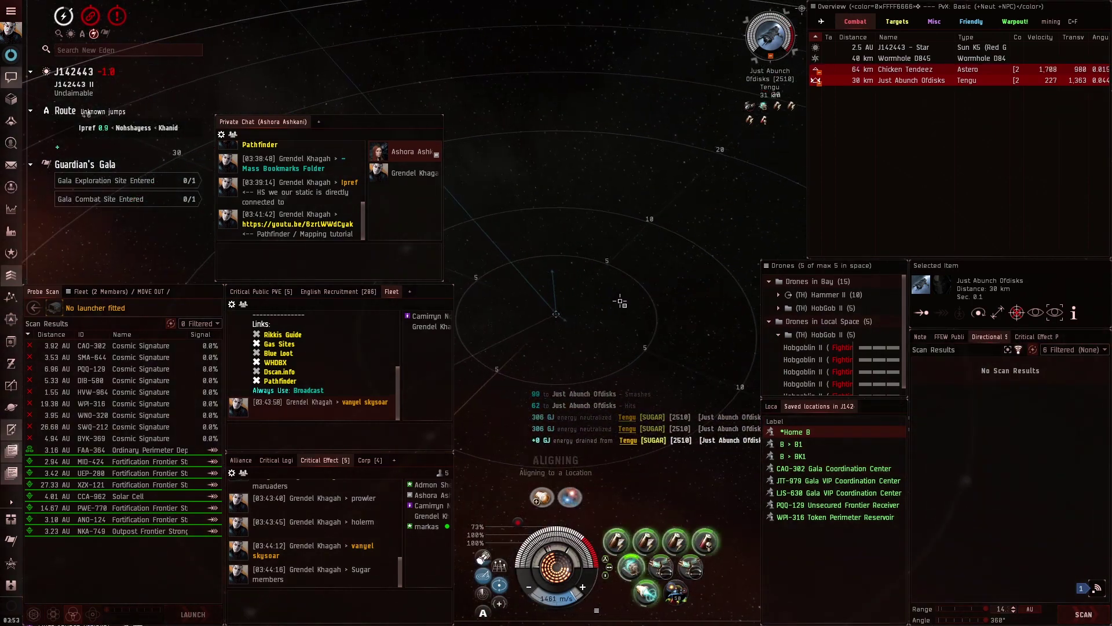
left_click_drag(620, 302, 779, 407)
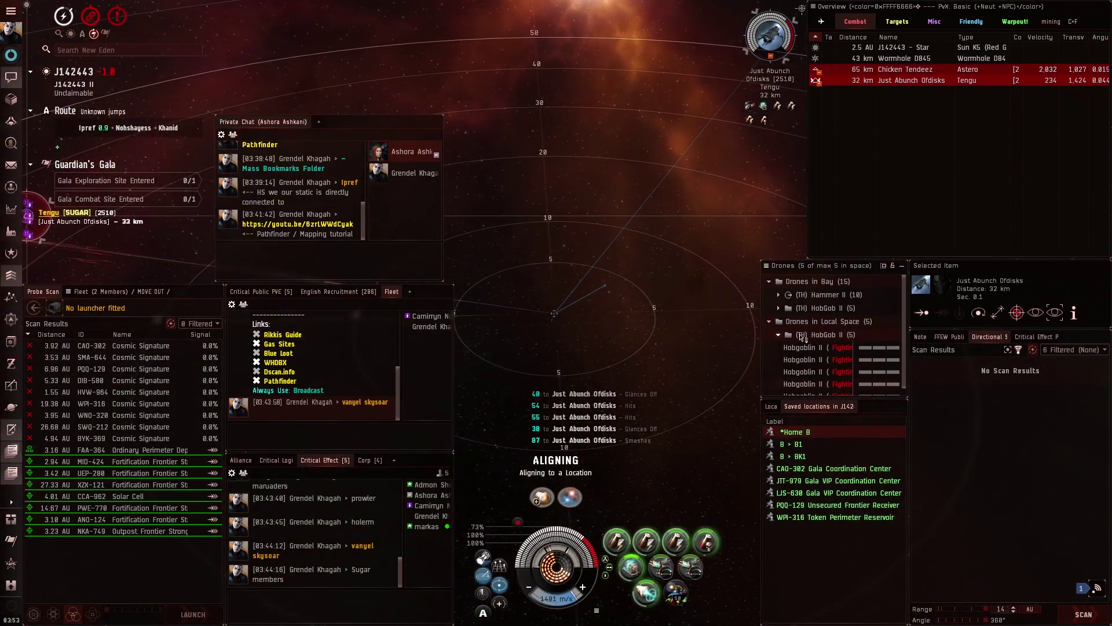
left_click_drag(758, 328, 697, 335)
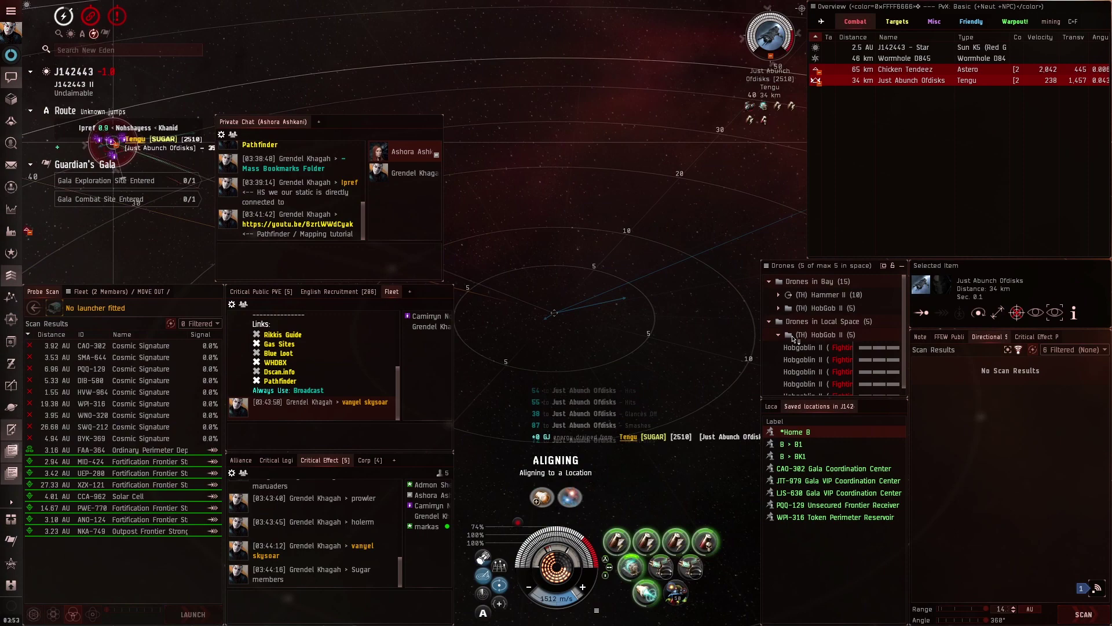
Step: Keep the drones engaged on the Tengu while watching the wormhole
right_click(811, 328)
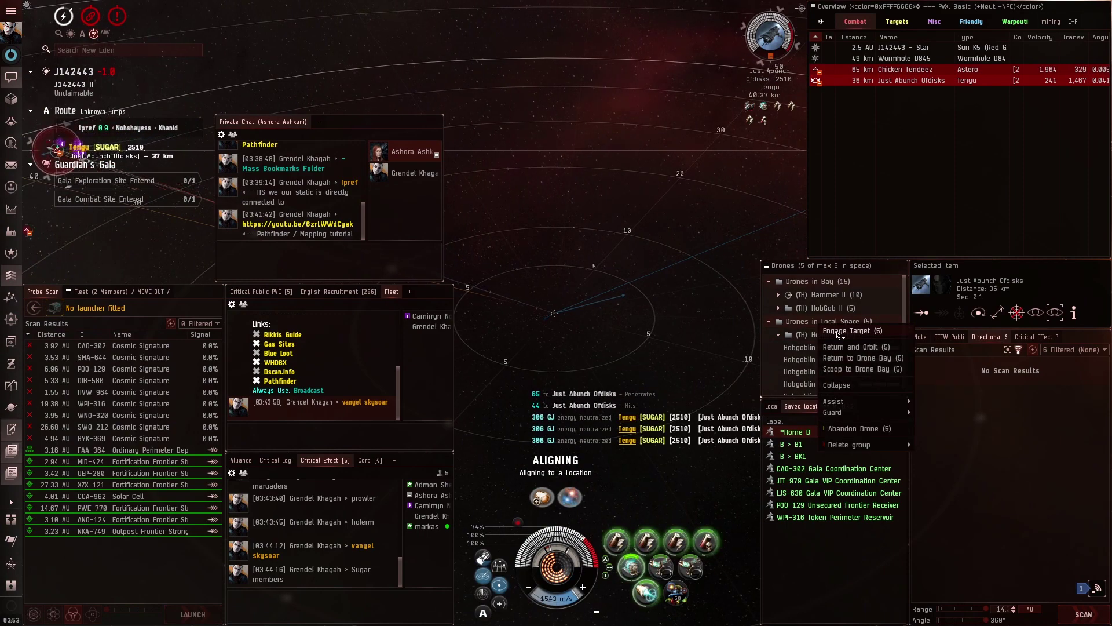
left_click(839, 332)
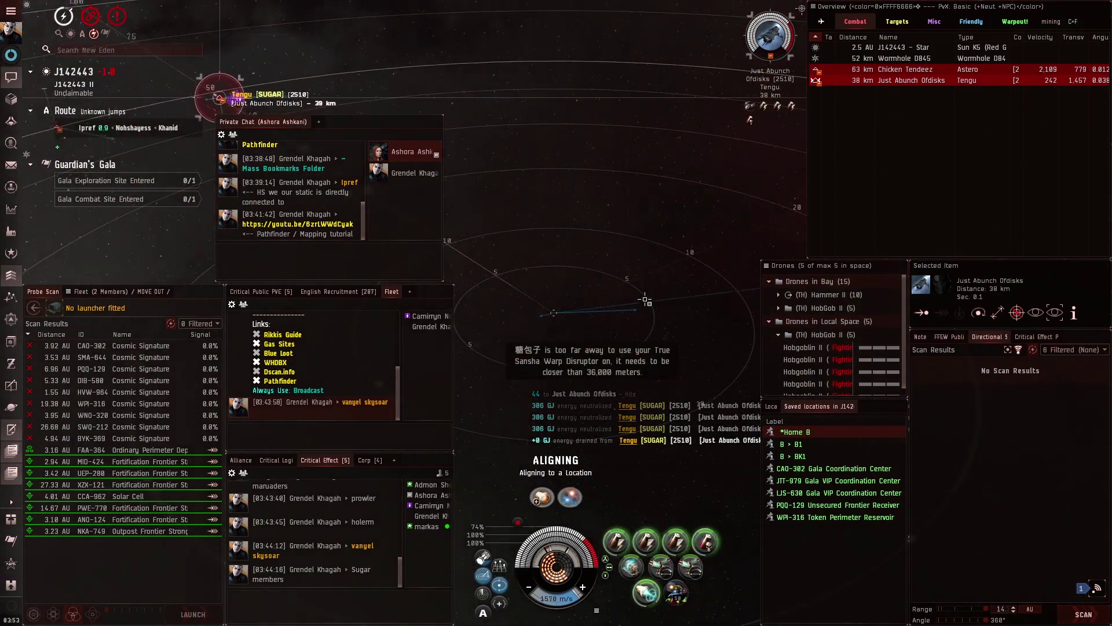
left_click_drag(644, 301, 617, 302)
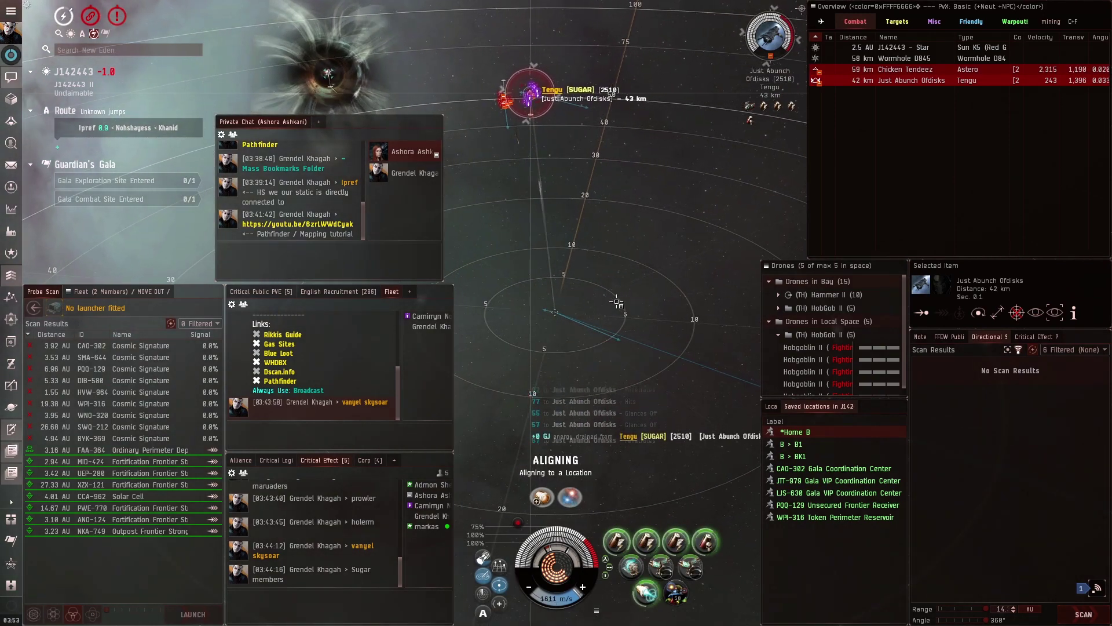
left_click_drag(617, 302, 675, 230)
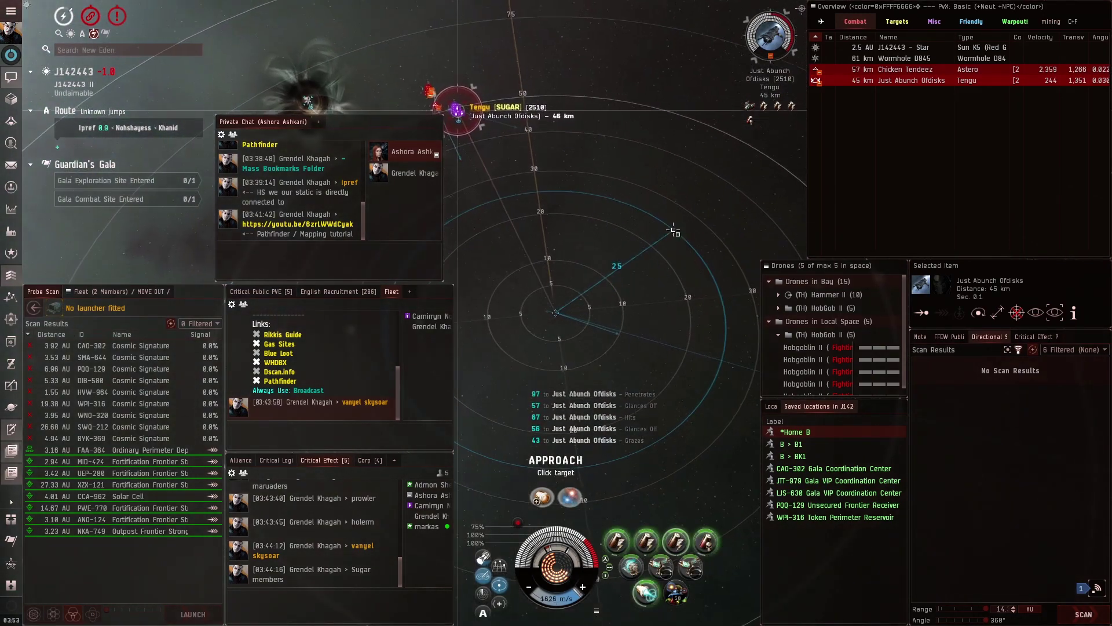
mouse_move(671, 277)
left_mouse_down()
mouse_move(678, 303)
mouse_move(707, 246)
left_mouse_up()
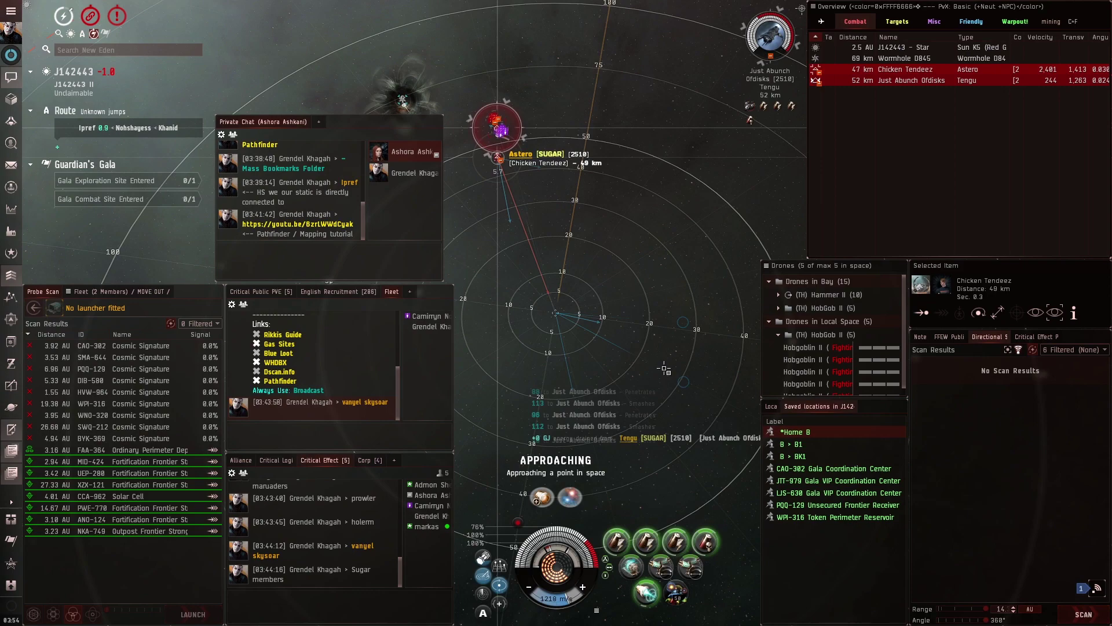
Step: Order the drones to engage the Astero
mouse_move(664, 369)
left_mouse_down()
mouse_move(687, 139)
mouse_move(541, 249)
mouse_move(566, 292)
left_mouse_up()
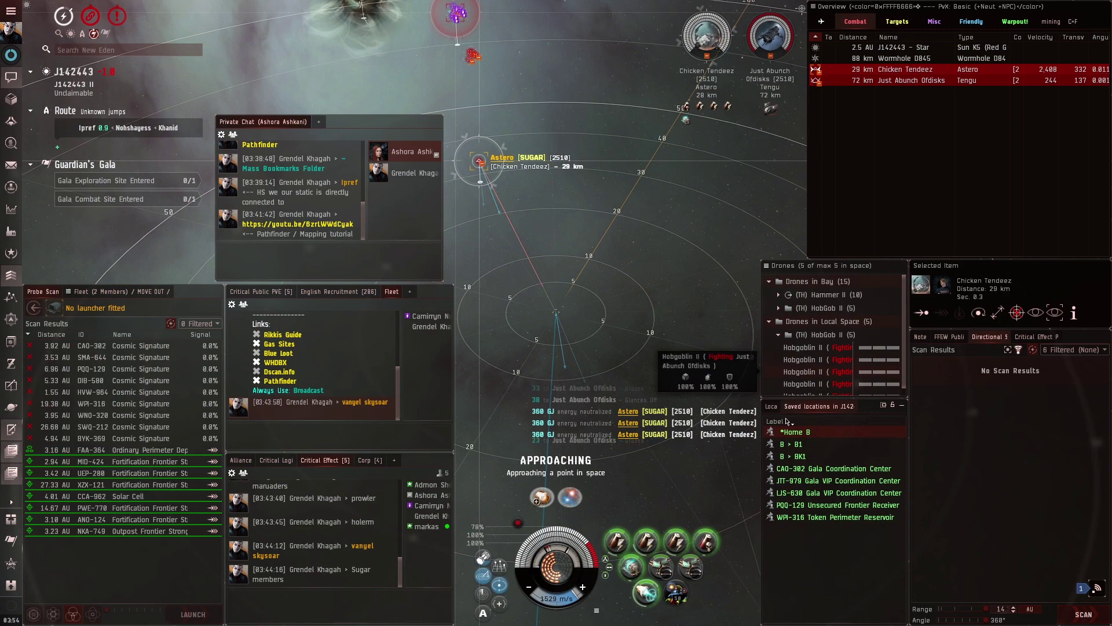
right_click(826, 349)
left_click(856, 330)
left_click_drag(599, 311, 666, 319)
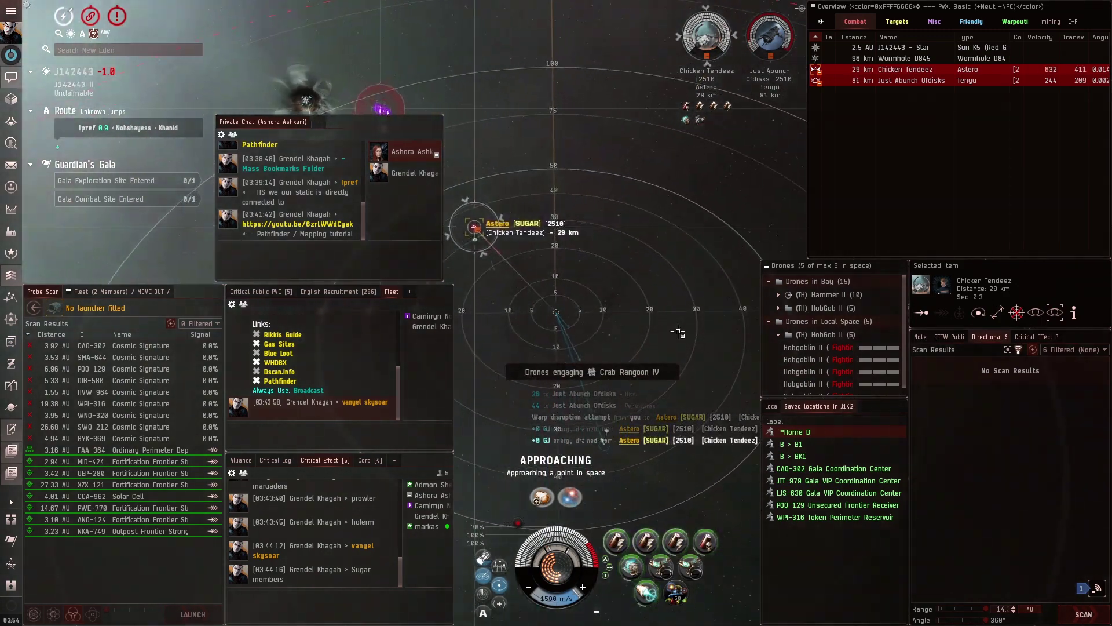
left_click_drag(666, 319, 800, 333)
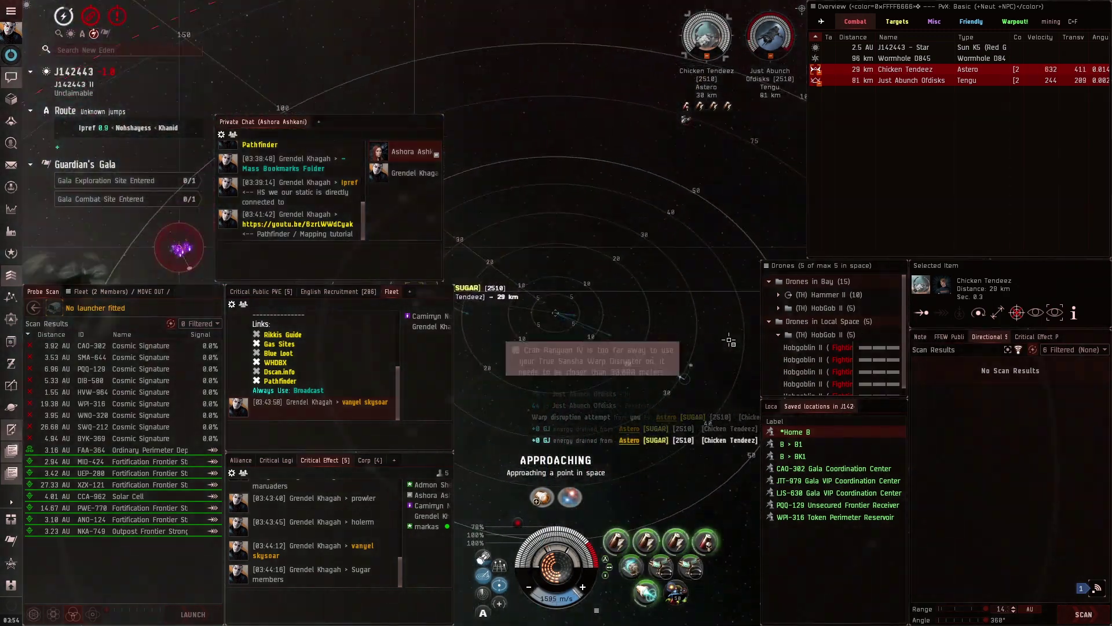
Step: Align the ship toward Home B
right_click(808, 432)
left_click(834, 443)
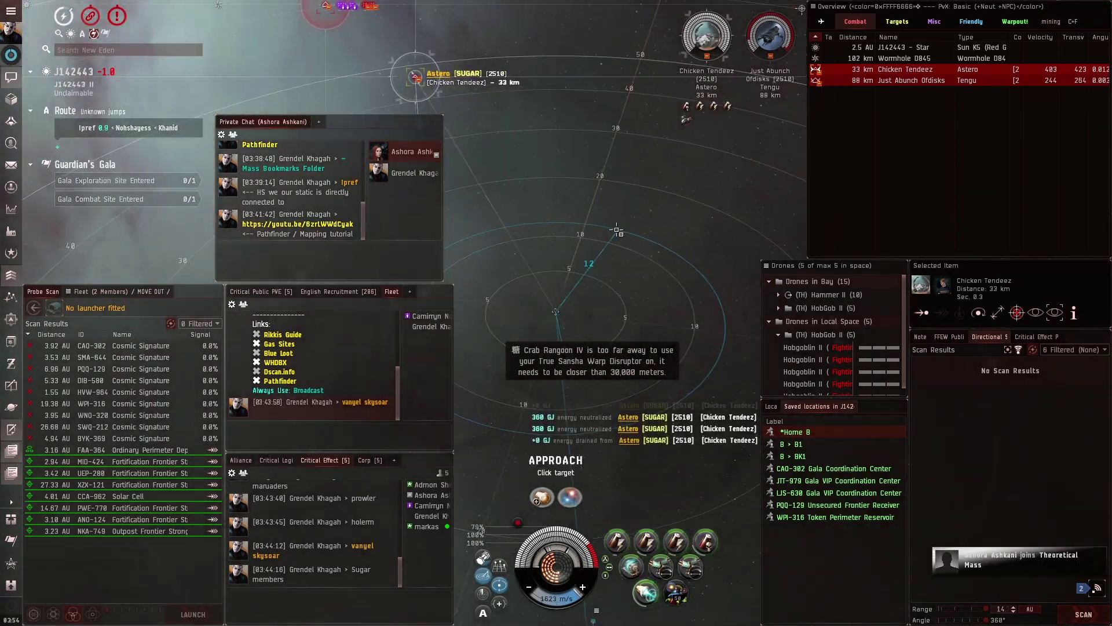
mouse_move(675, 216)
left_mouse_down()
mouse_move(635, 194)
mouse_move(716, 42)
left_mouse_up()
left_click_drag(688, 195, 578, 215)
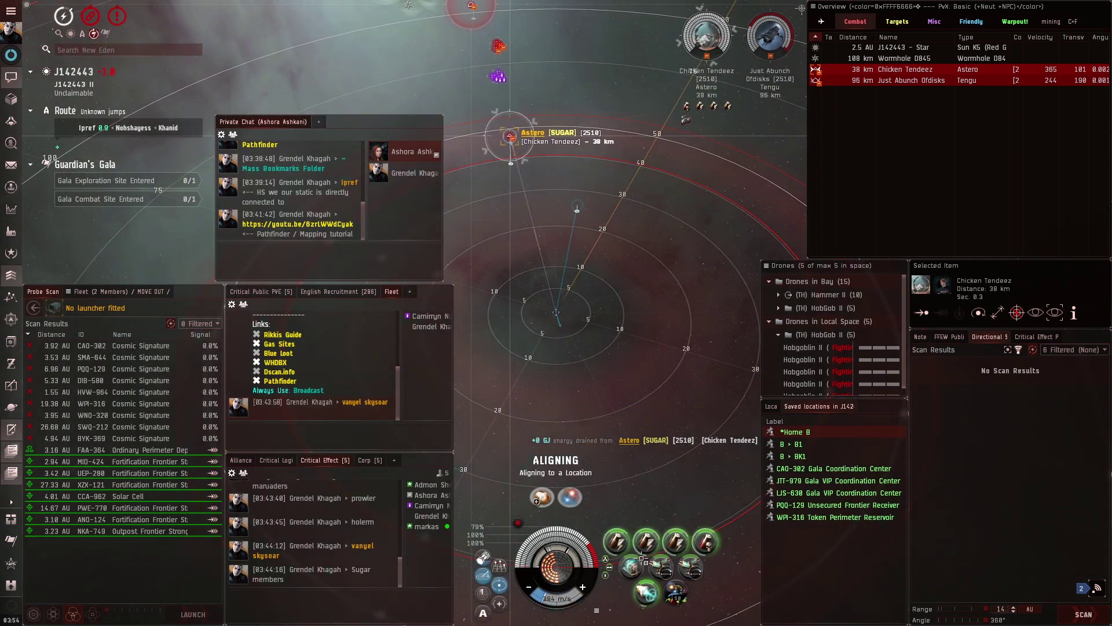
left_click_drag(576, 209, 658, 227)
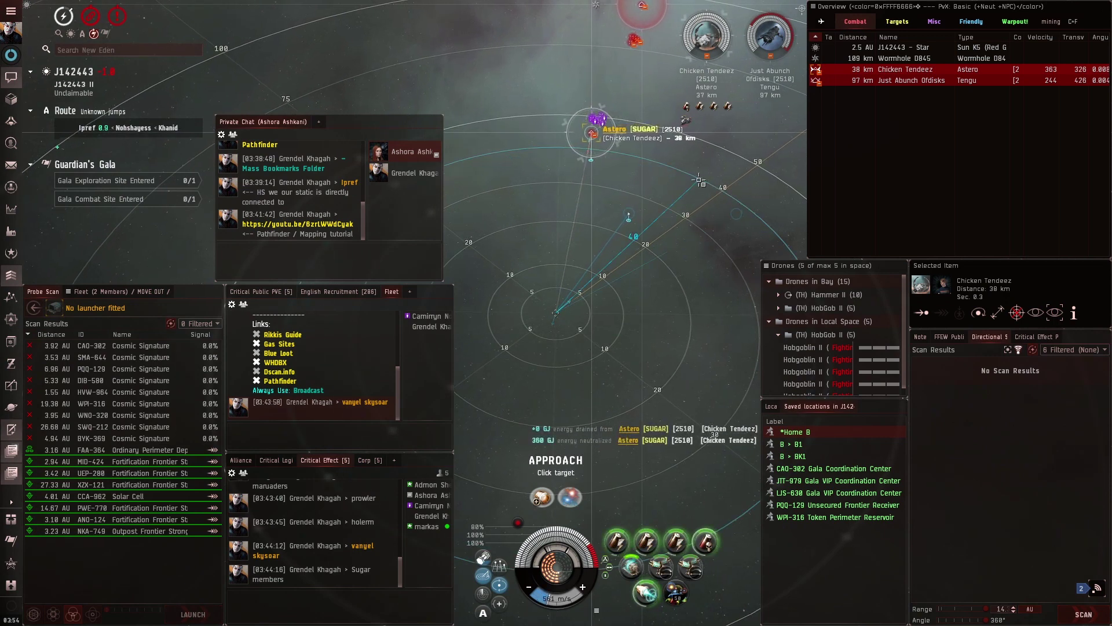
Step: Fly toward the Astero, then toward a point in space
left_click(702, 38)
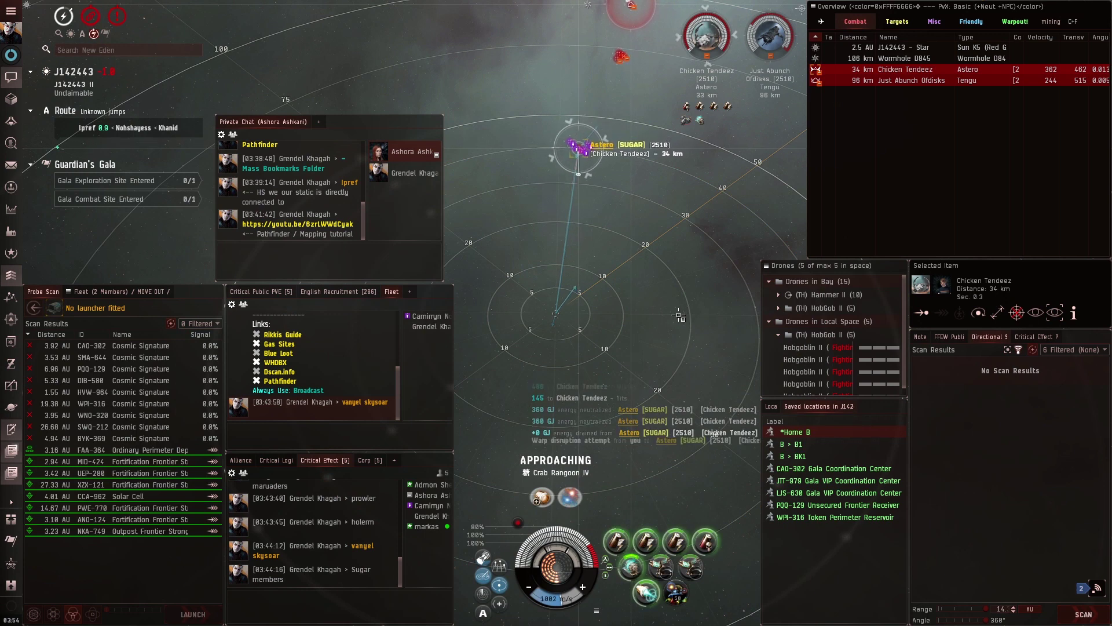
left_click_drag(680, 316, 716, 254)
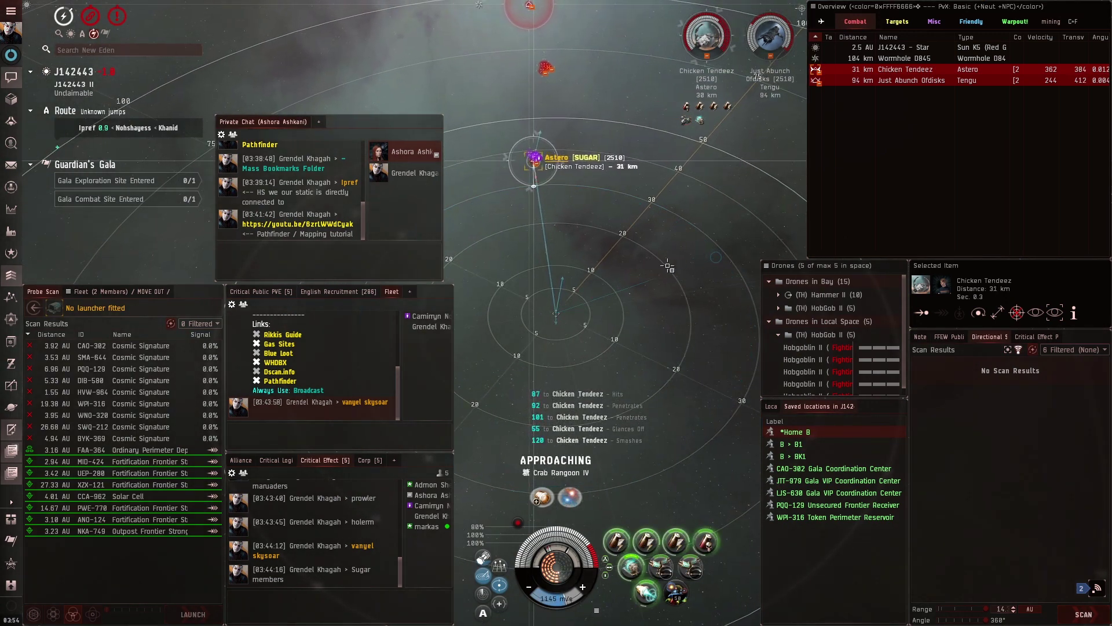
left_click(675, 258)
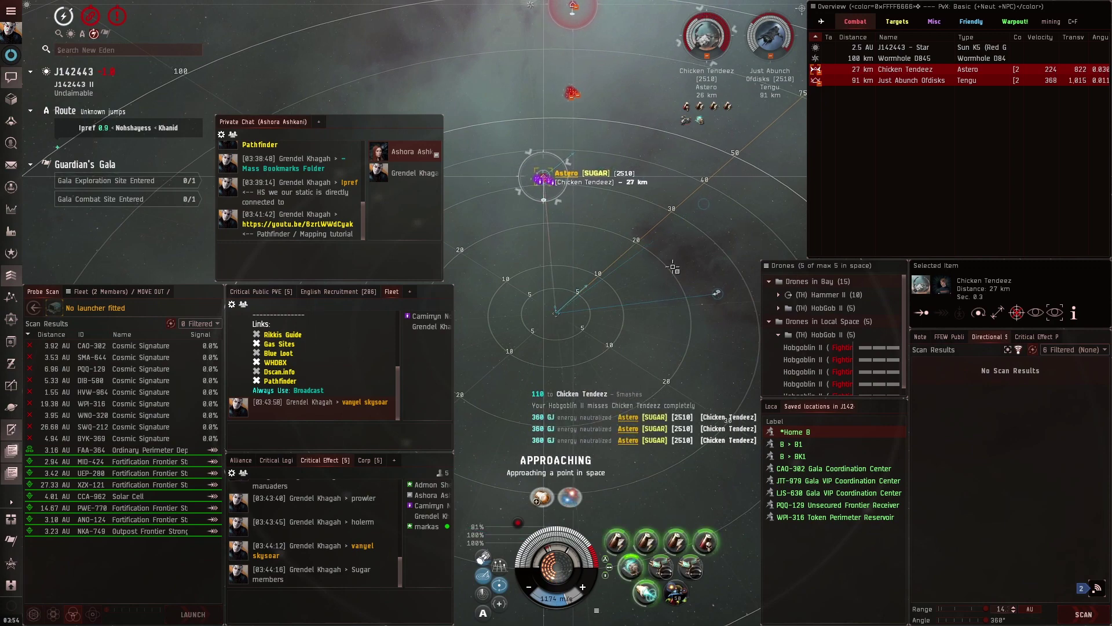
Step: Run a directional scan and set the drones on Chicken Tendeez's capsule
key("v")
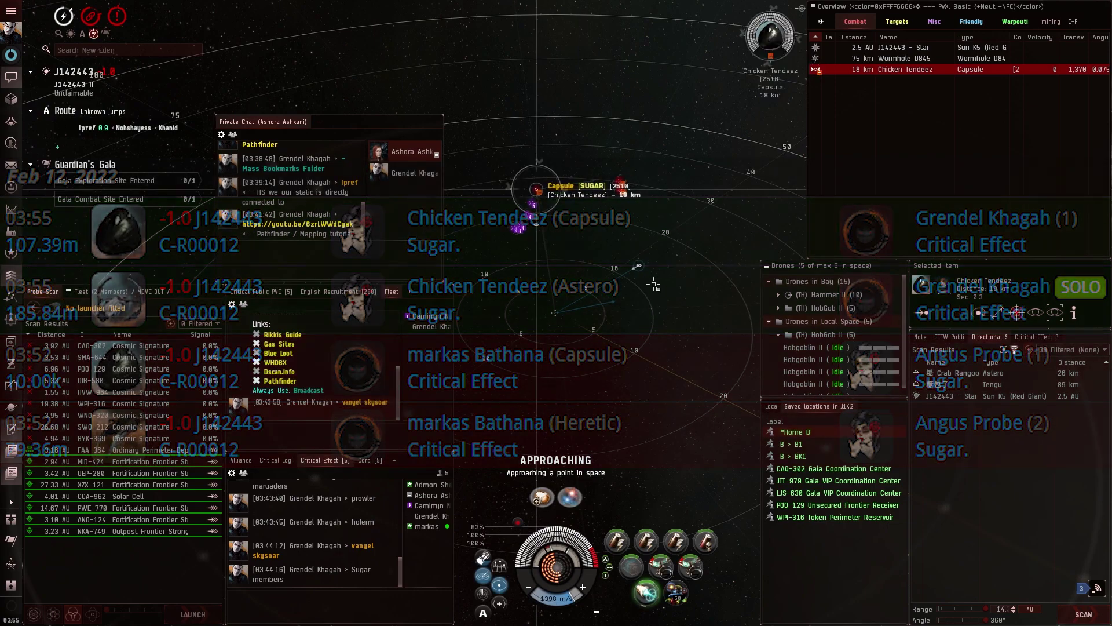
right_click(834, 334)
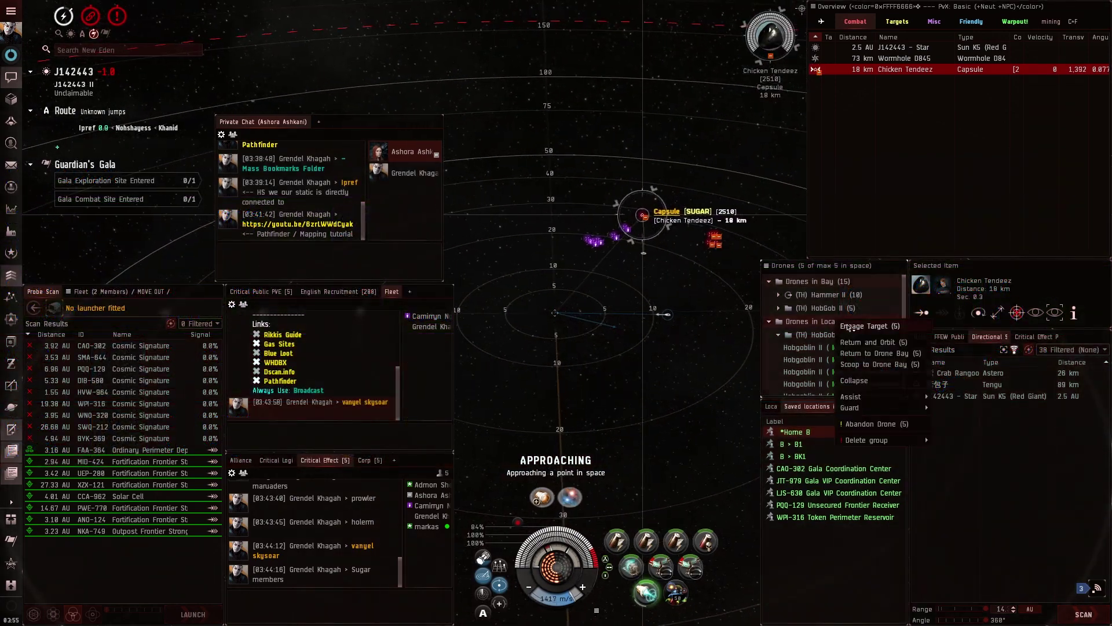
left_click(864, 326)
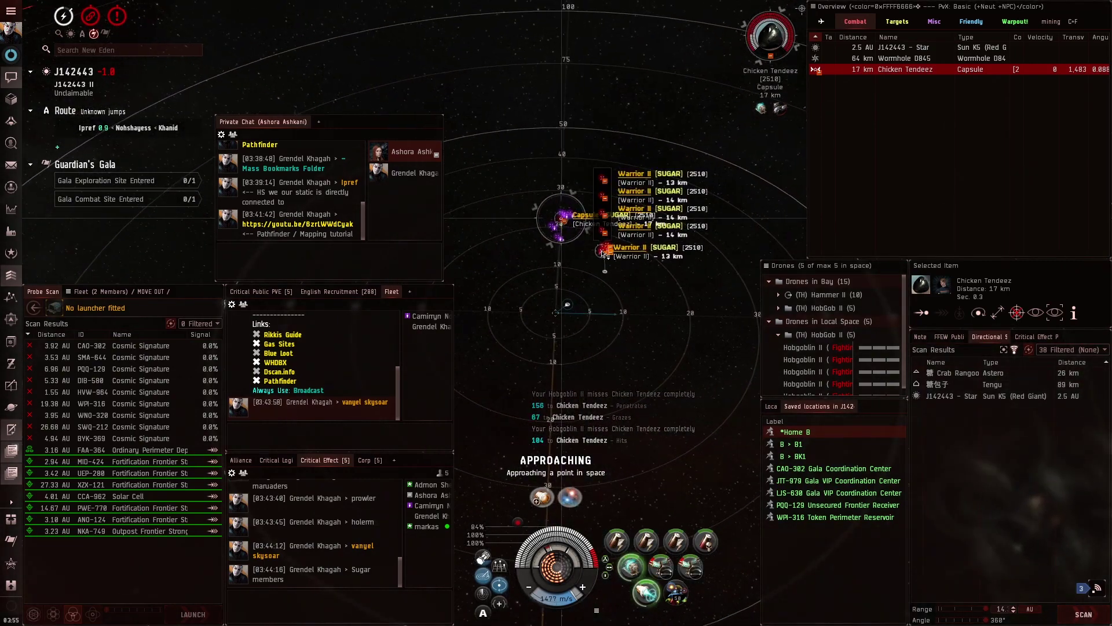
Step: Fly toward a point in space and view the capsule's kill report
key("q")
left_click(628, 128)
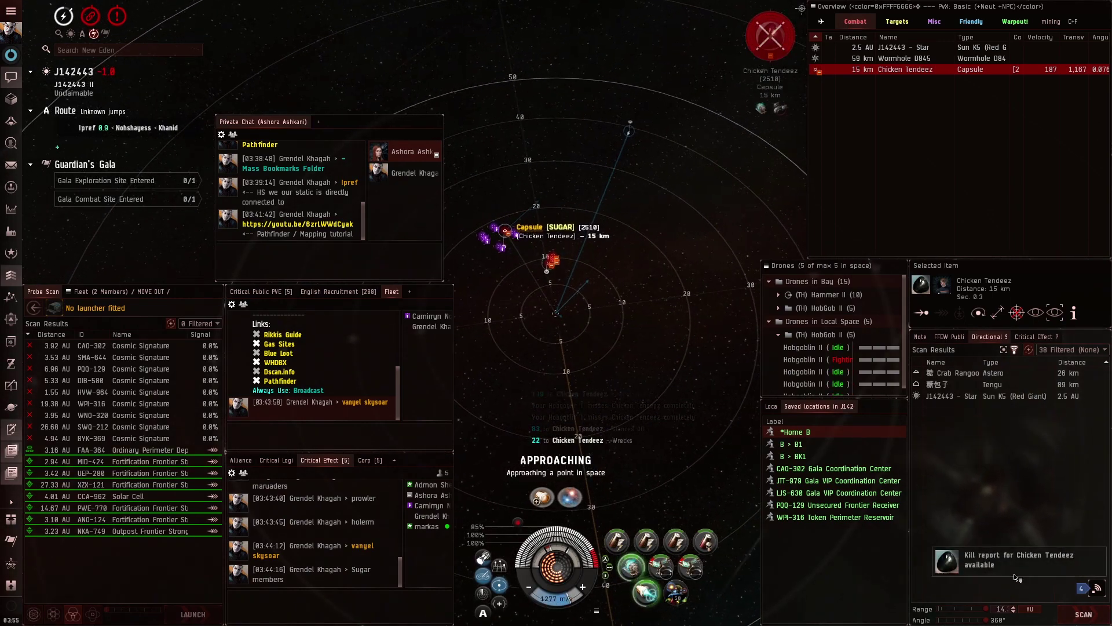
left_click(1057, 568)
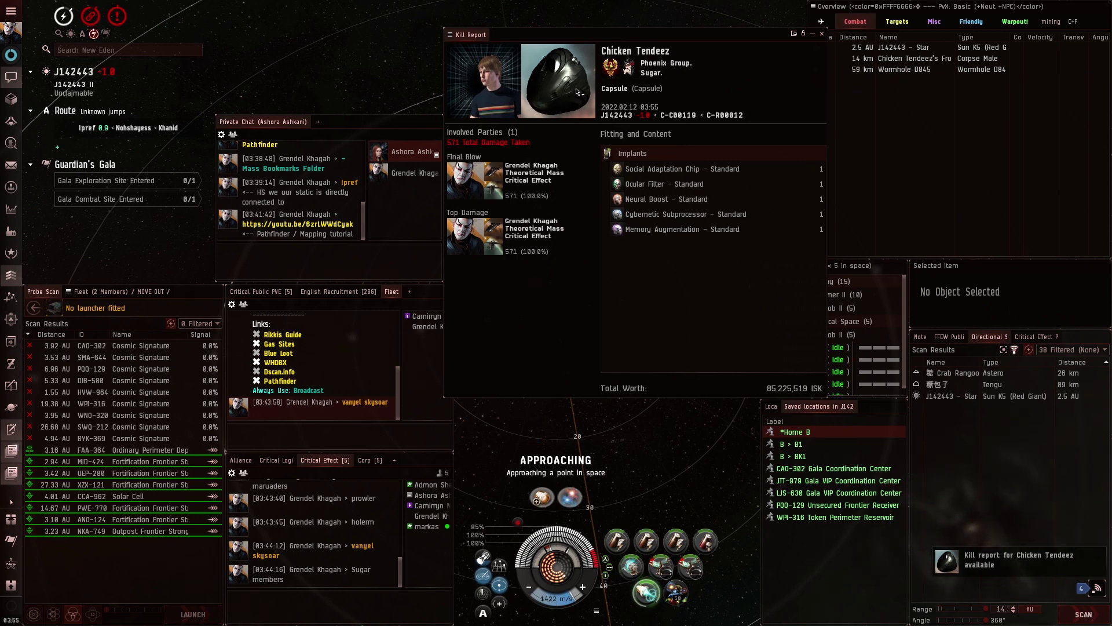
Step: Post the capsule and Astero kill links in the private chat, then close the report
key("Return")
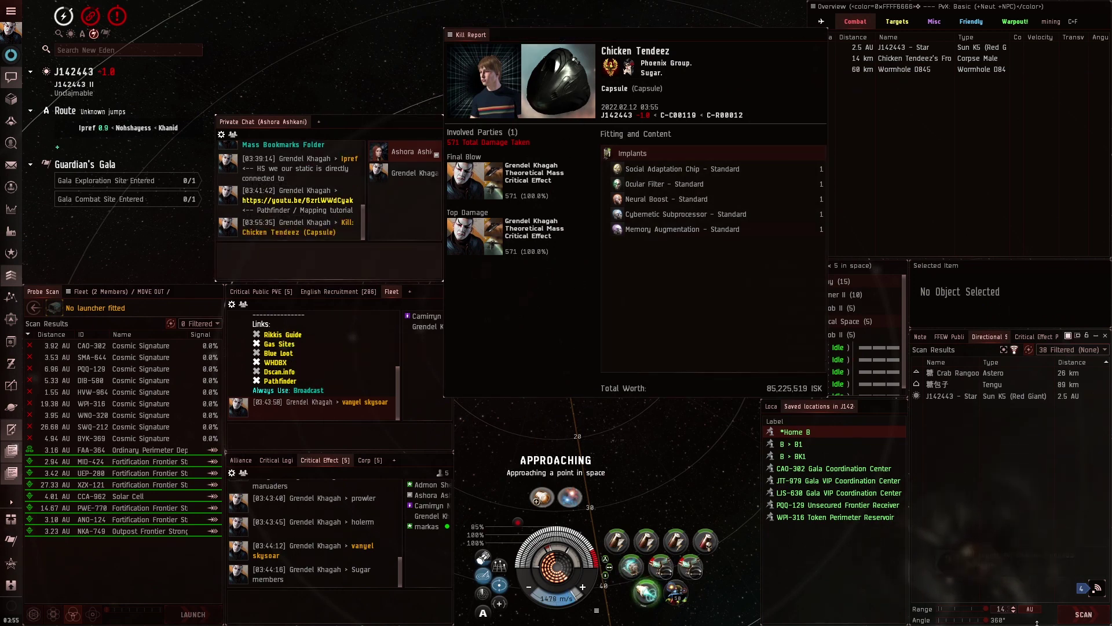
left_click(1096, 590)
left_click(1010, 522)
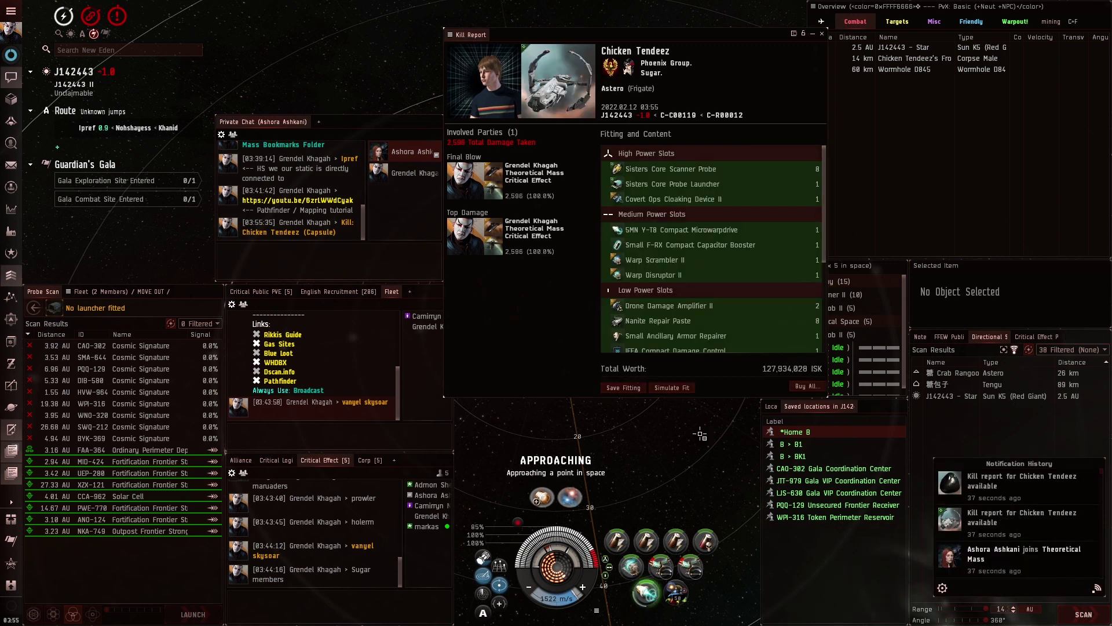
left_click_drag(556, 79, 333, 261)
key("Return")
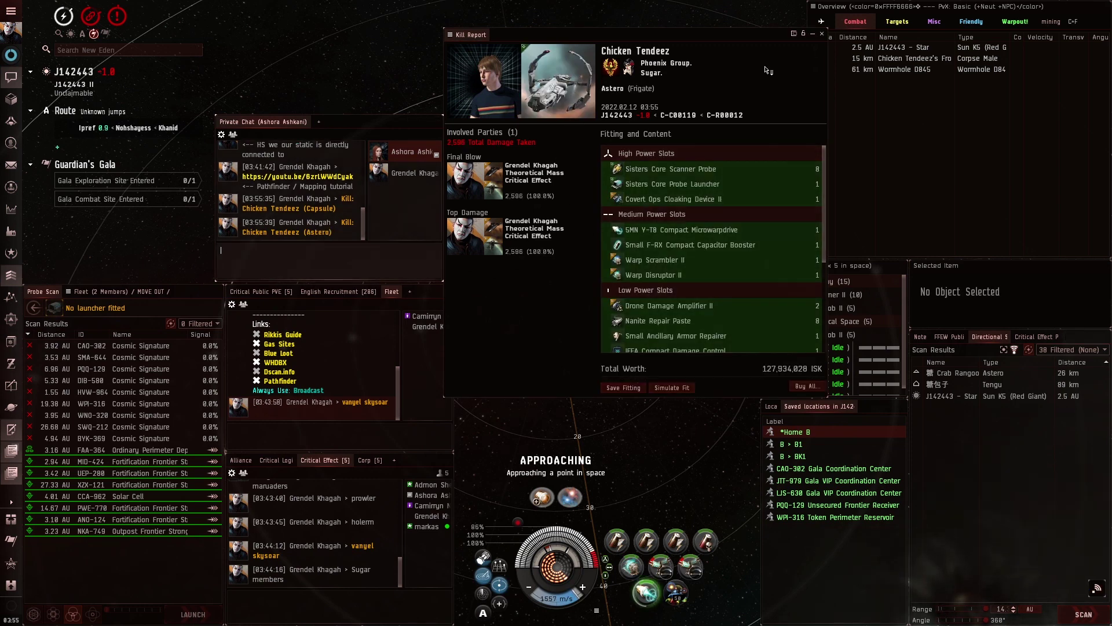
left_click(823, 35)
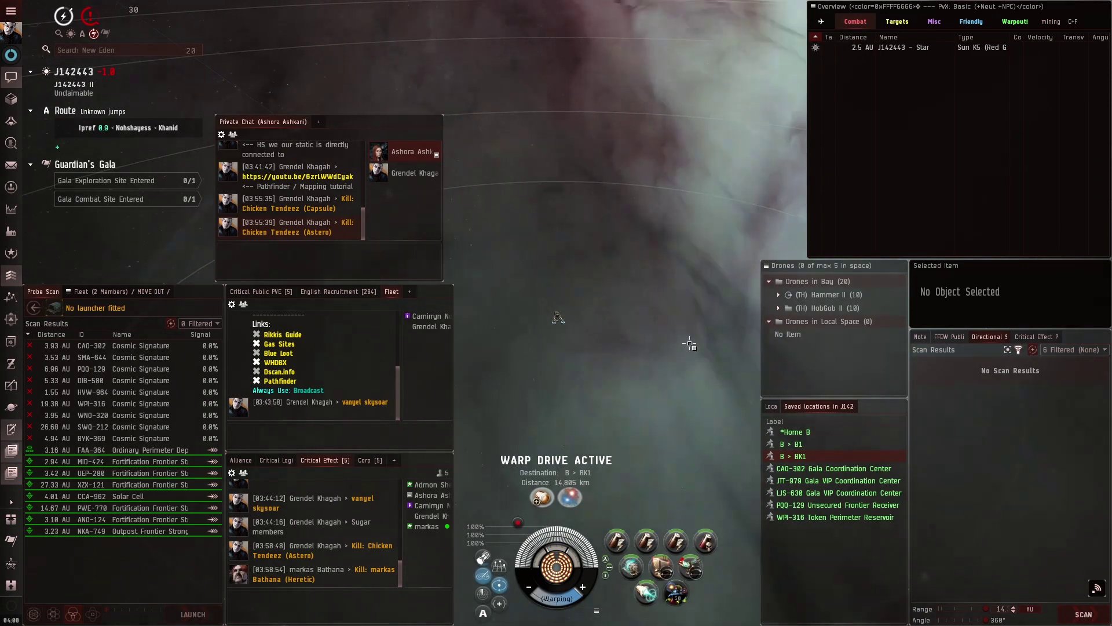
Step: Directional-scan on arrival, view the ship from above, and deactivate the active module
key("v")
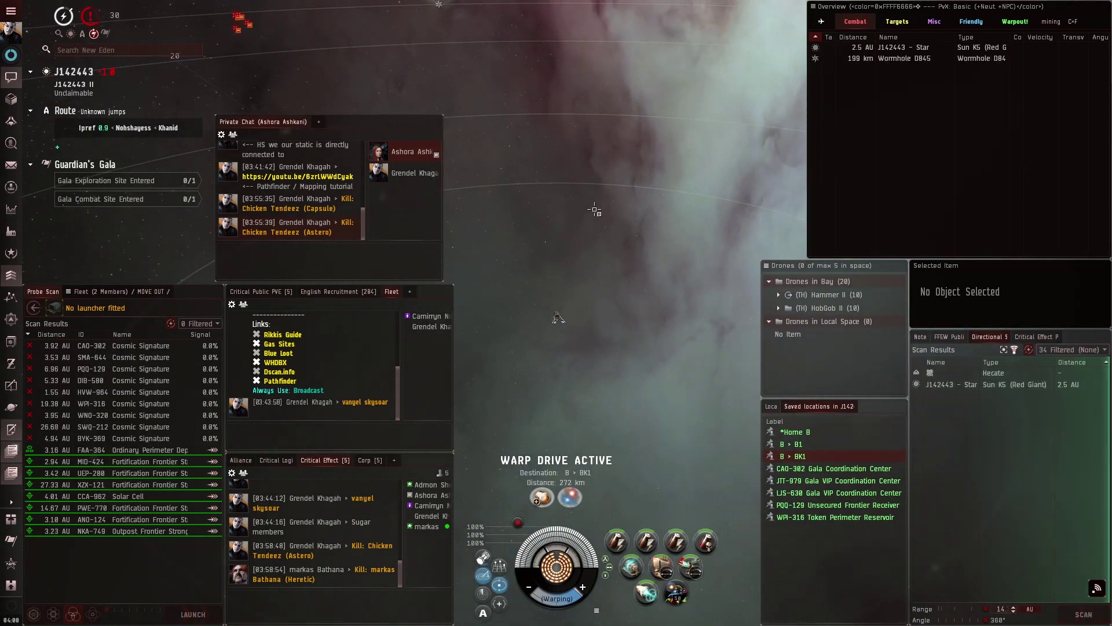
scroll(556, 312, "down", 5)
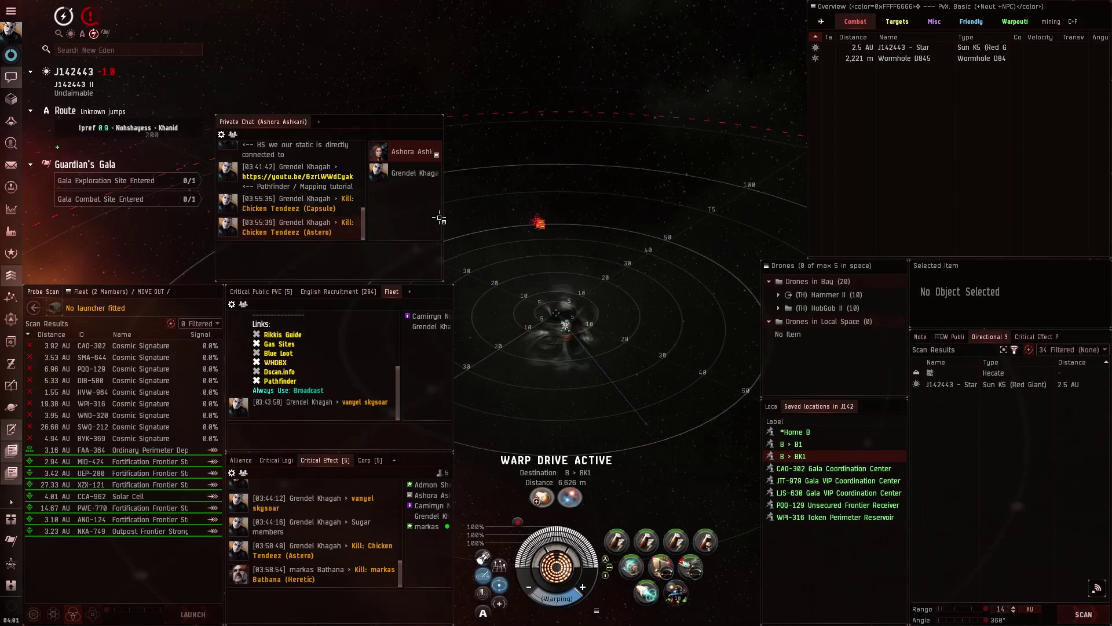
left_click_drag(442, 217, 650, 252)
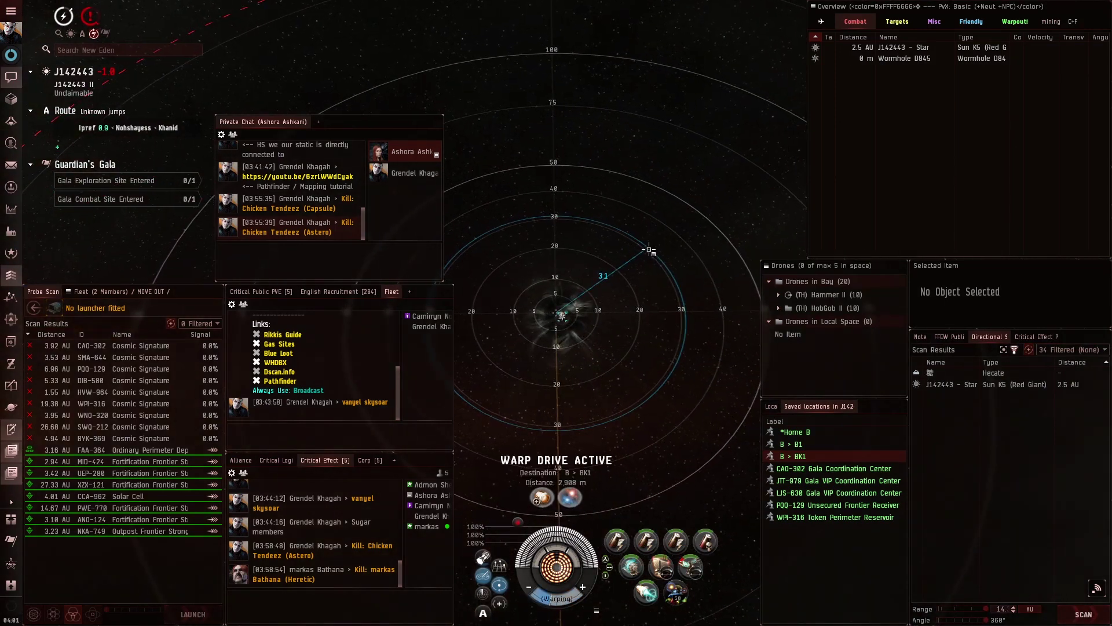
left_click(645, 593)
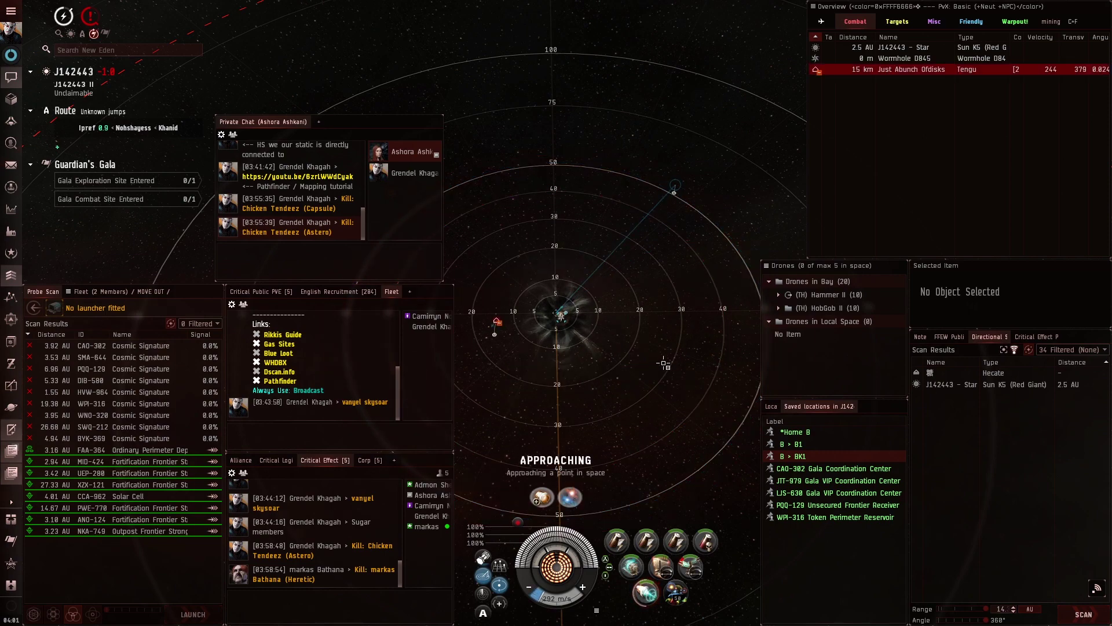
Step: Approach and lock the Tengu, then launch the Hammerhead drones
left_click_drag(672, 268, 854, 152)
double_click(930, 70)
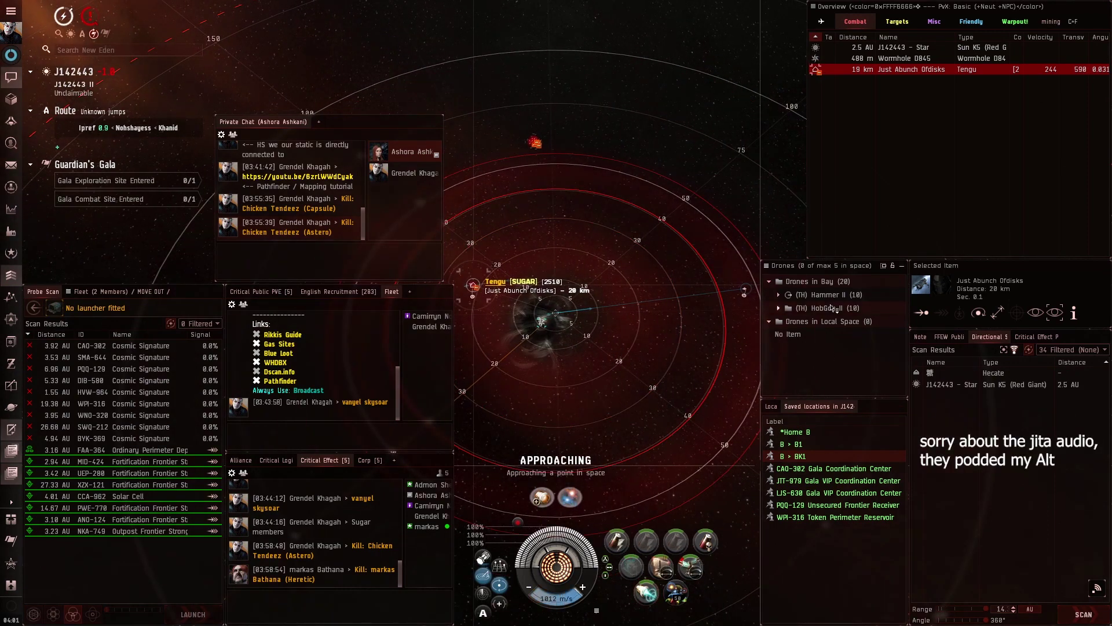
key("ctrl")
key("shift+f")
key("shift+f")
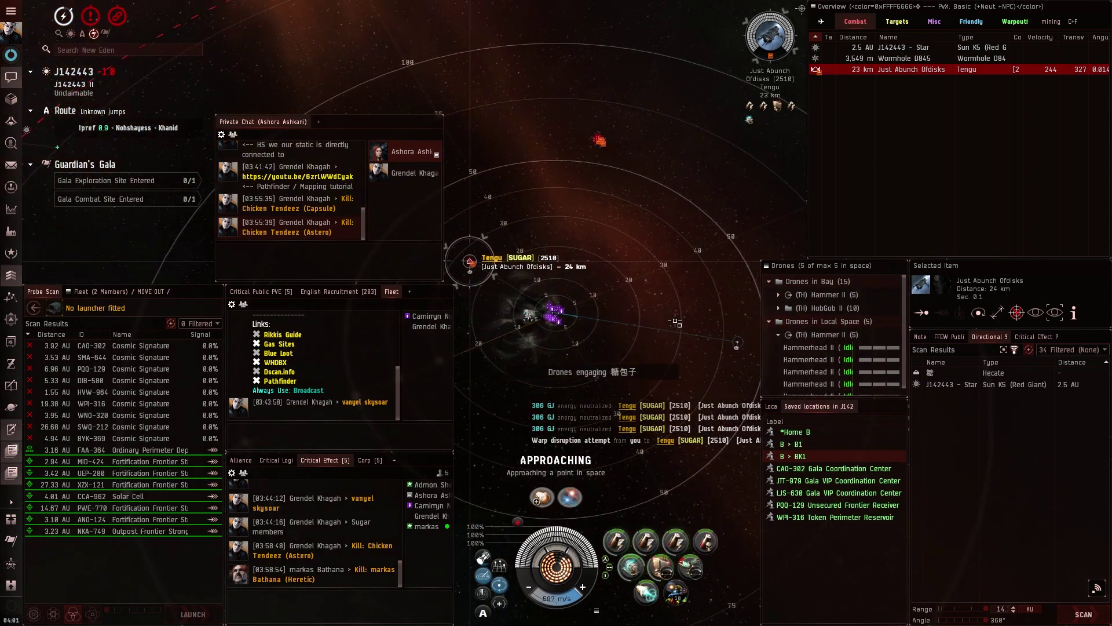
Step: Orbit the Tengu at 30 km and lock the arriving Hecate
right_click(825, 69)
mouse_move(786, 65)
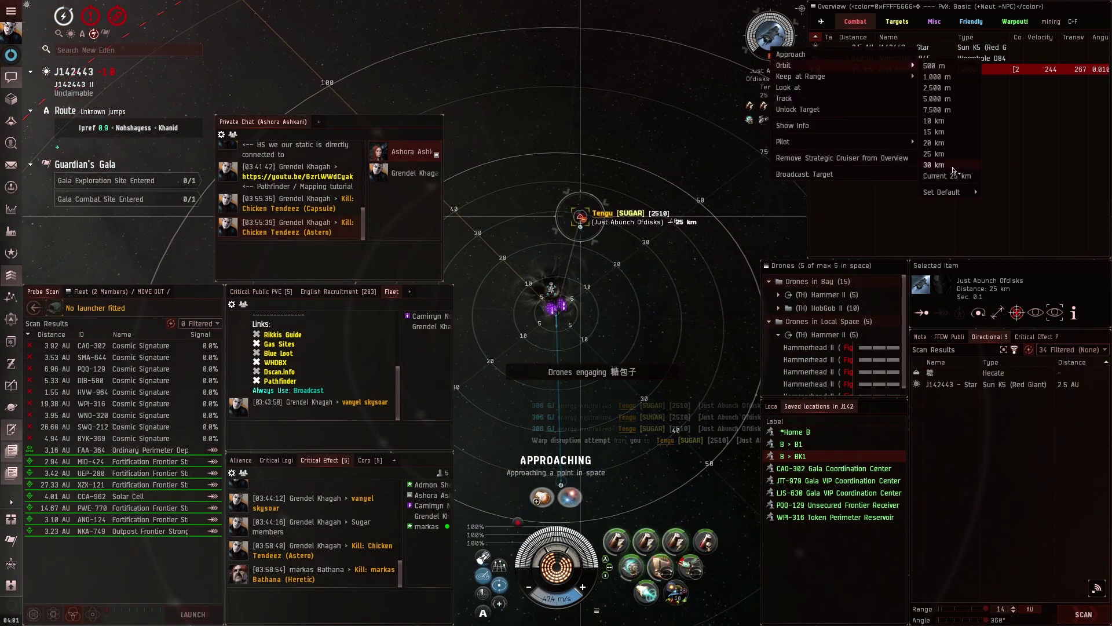
left_click(952, 166)
left_click_drag(666, 505, 671, 283)
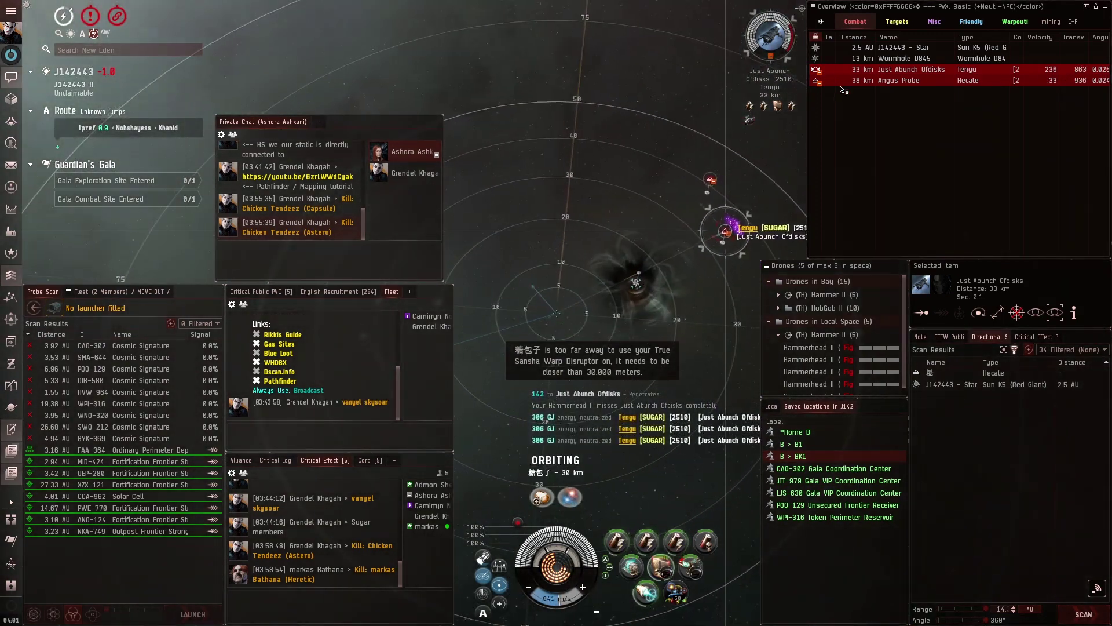
left_click(877, 80)
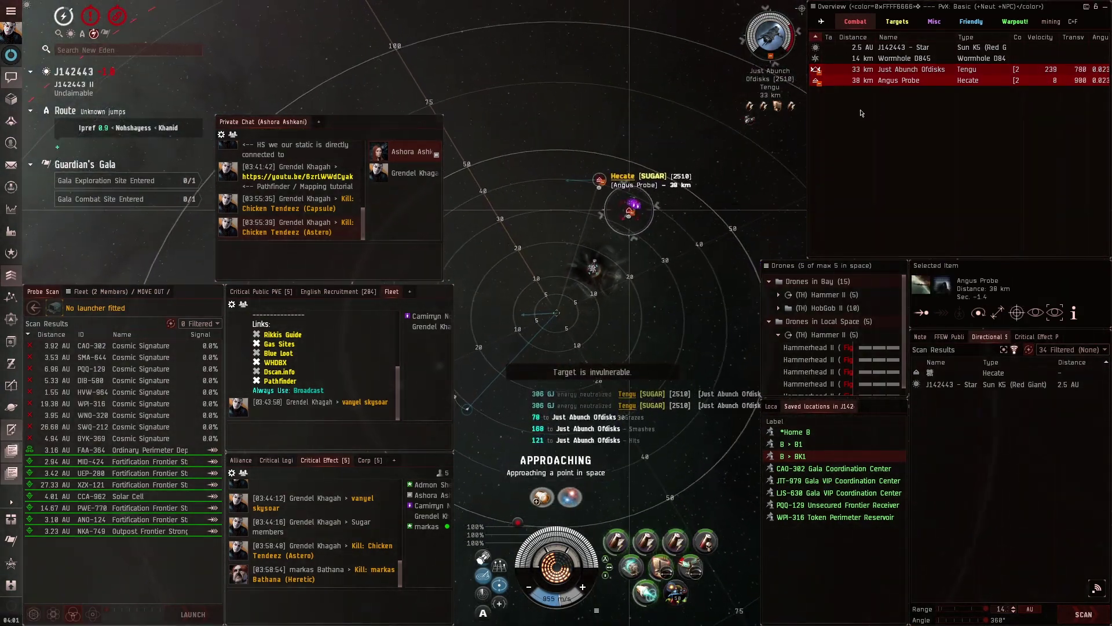
Step: Send the drones to attack the Hecate
left_click_drag(647, 291, 668, 309)
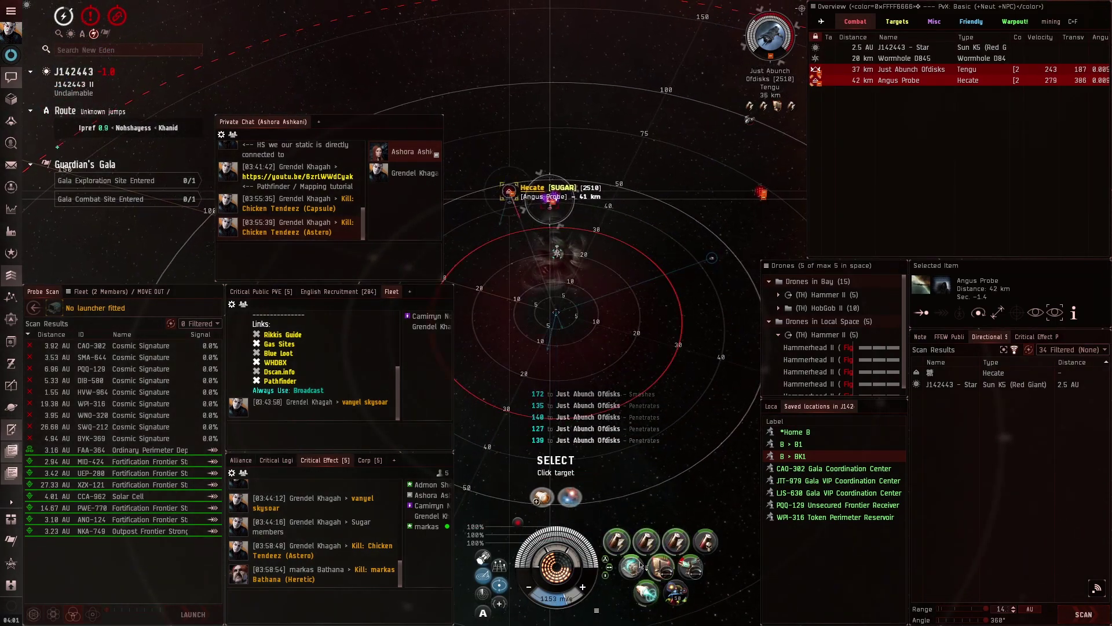
right_click(847, 322)
left_click(876, 332)
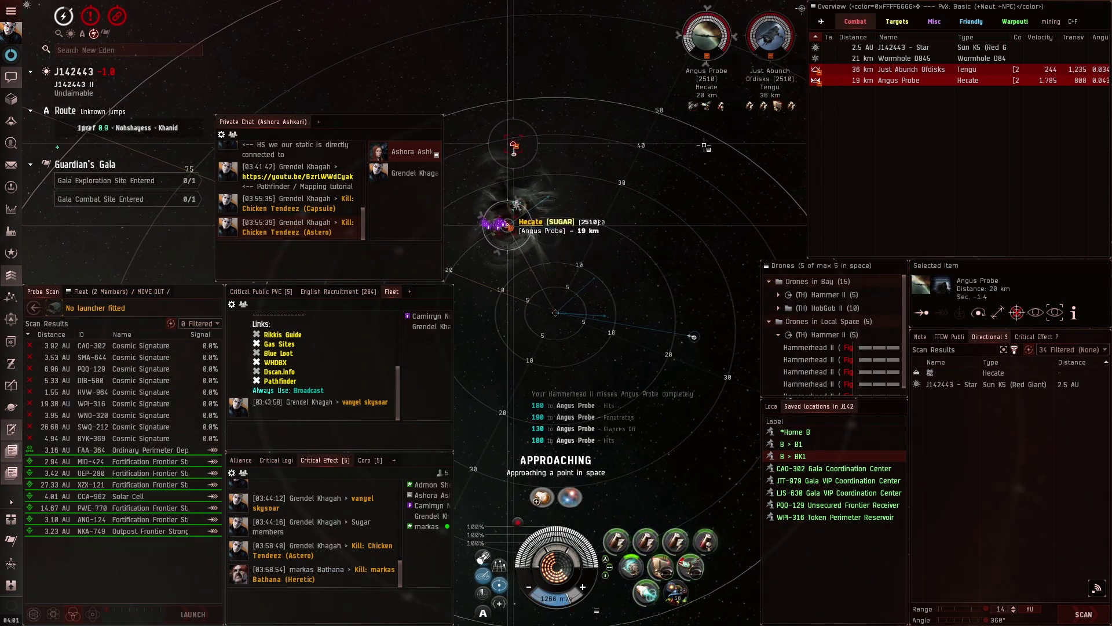
Step: Orbit the Tengu at 36 km and refresh the directional scan
left_click(763, 42)
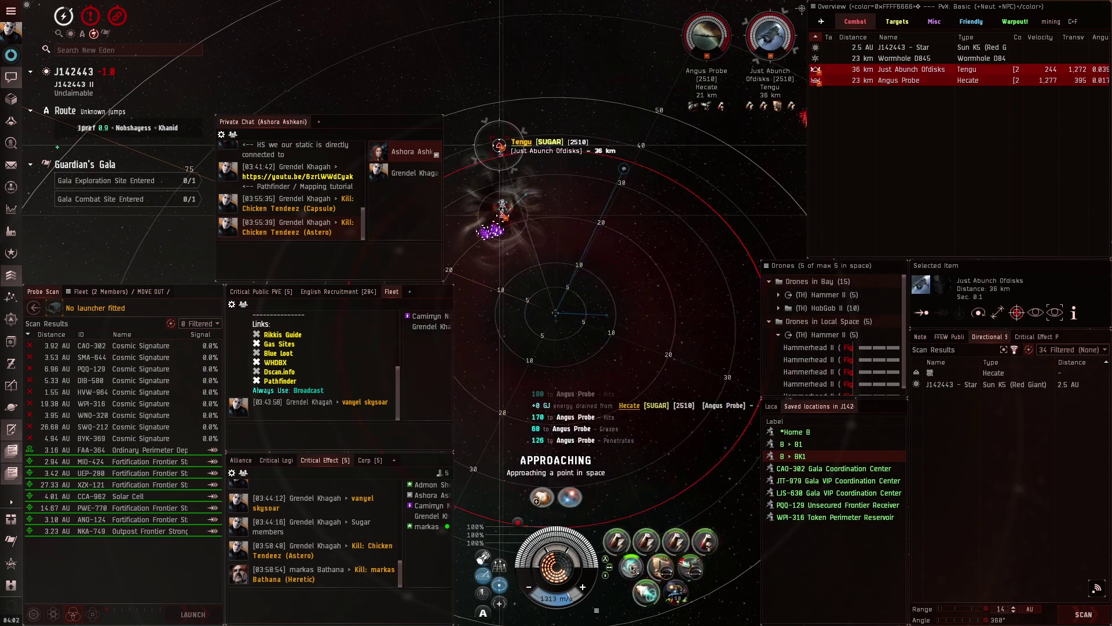
right_click(802, 39)
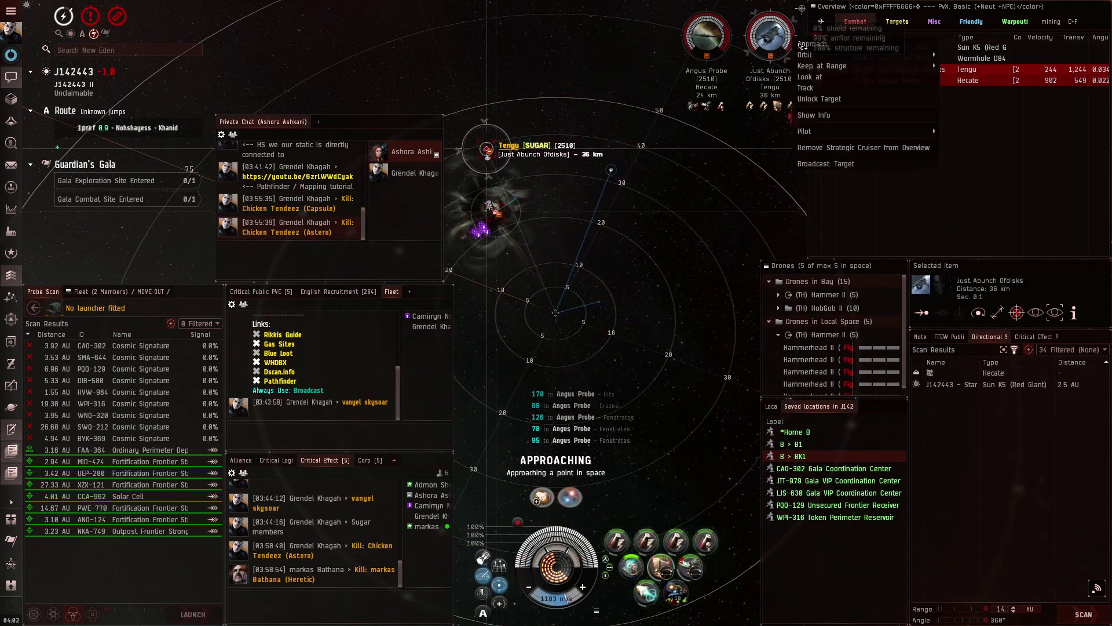
left_click(817, 104)
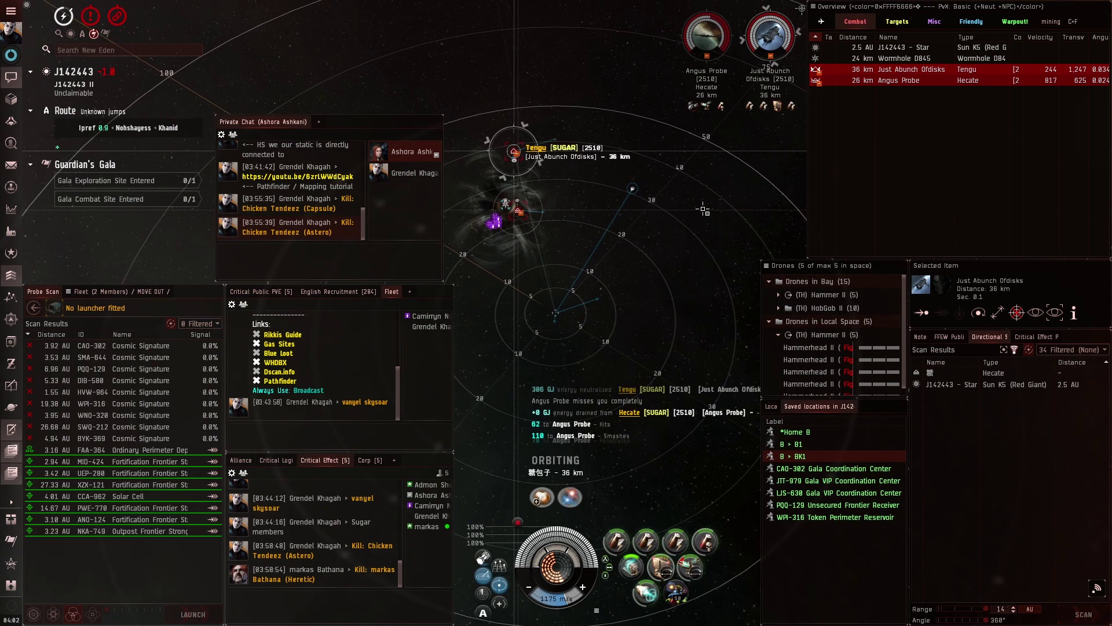
key("v")
Step: Select the Hecate, steer toward a point in space, then reselect the Tengu
left_click(711, 139)
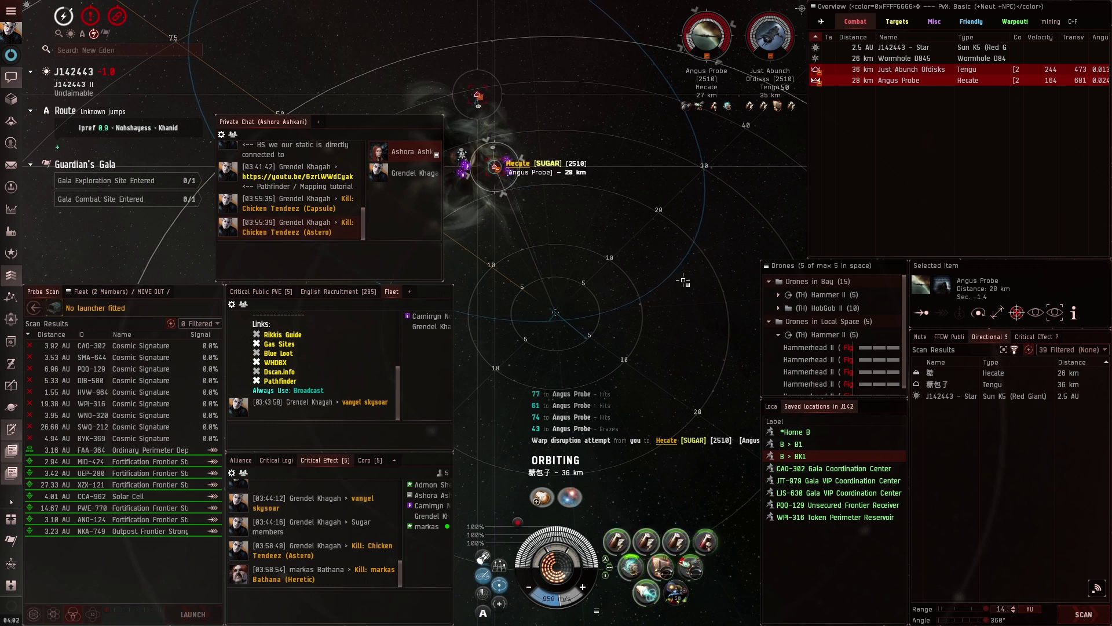
key("q")
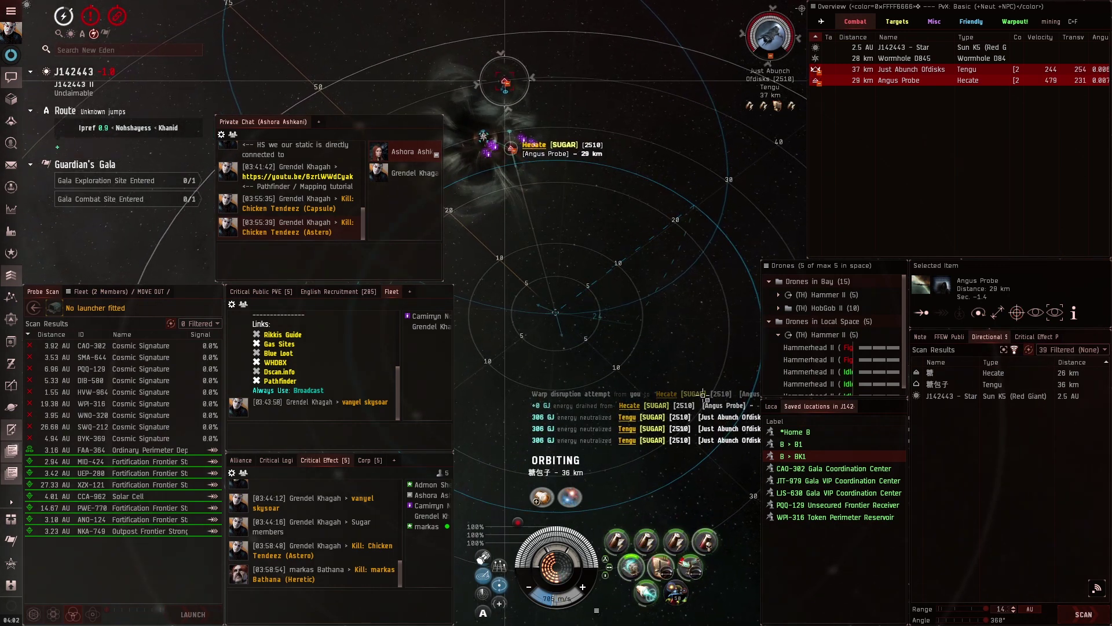
double_click(656, 174)
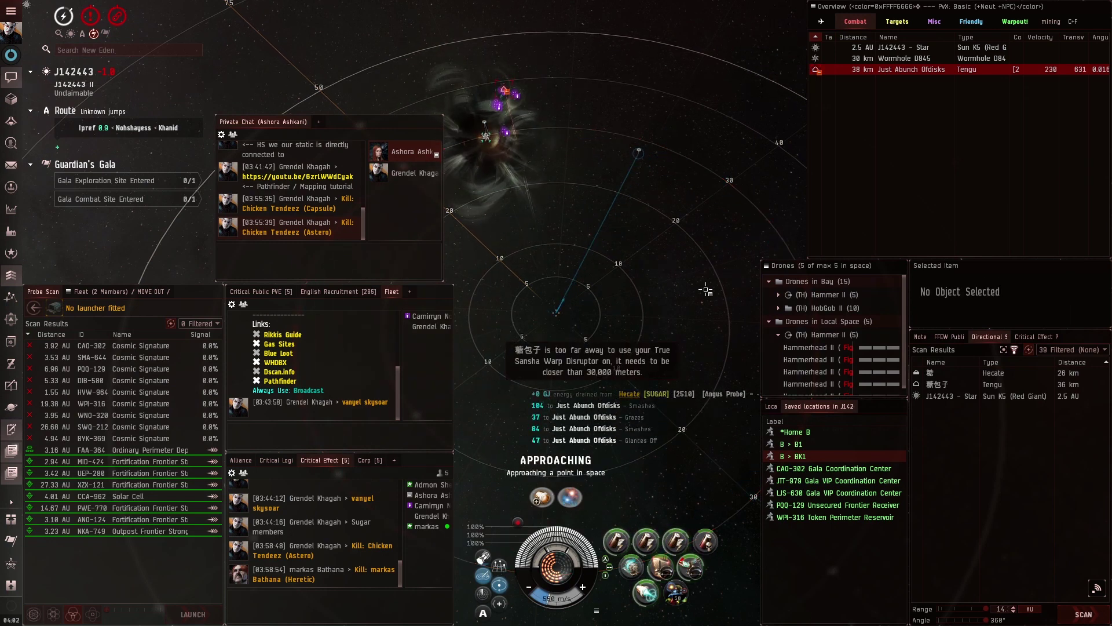
left_click(847, 73, "ctrl")
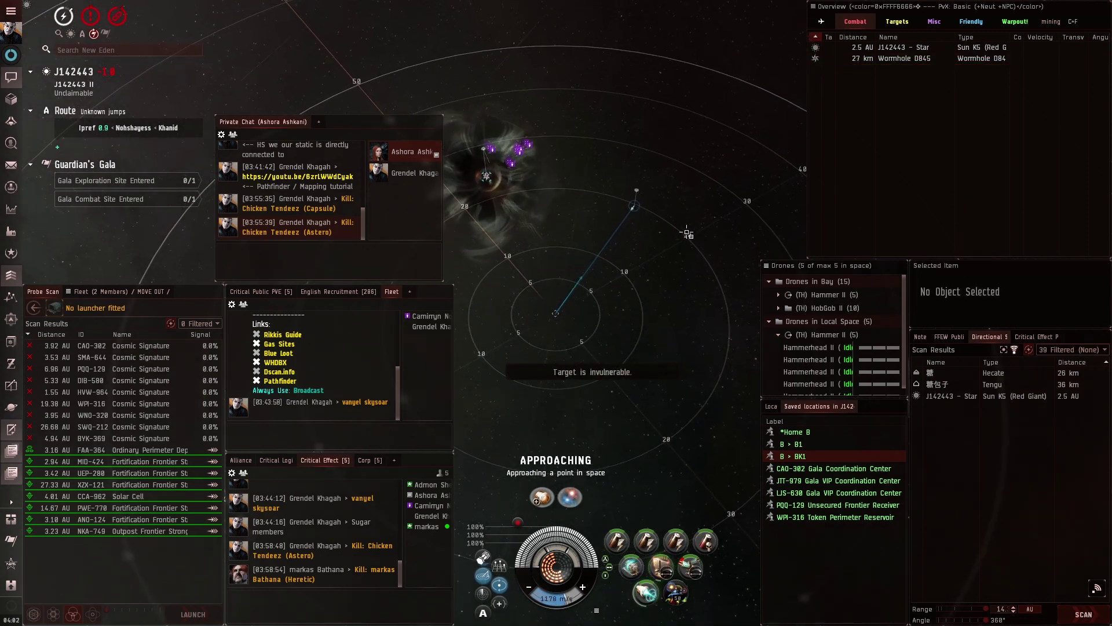
Step: Recall all drones to the bay, refresh d-scan, and inspect the distant wreck in the overview
left_click_drag(689, 239, 826, 286)
right_click(810, 323)
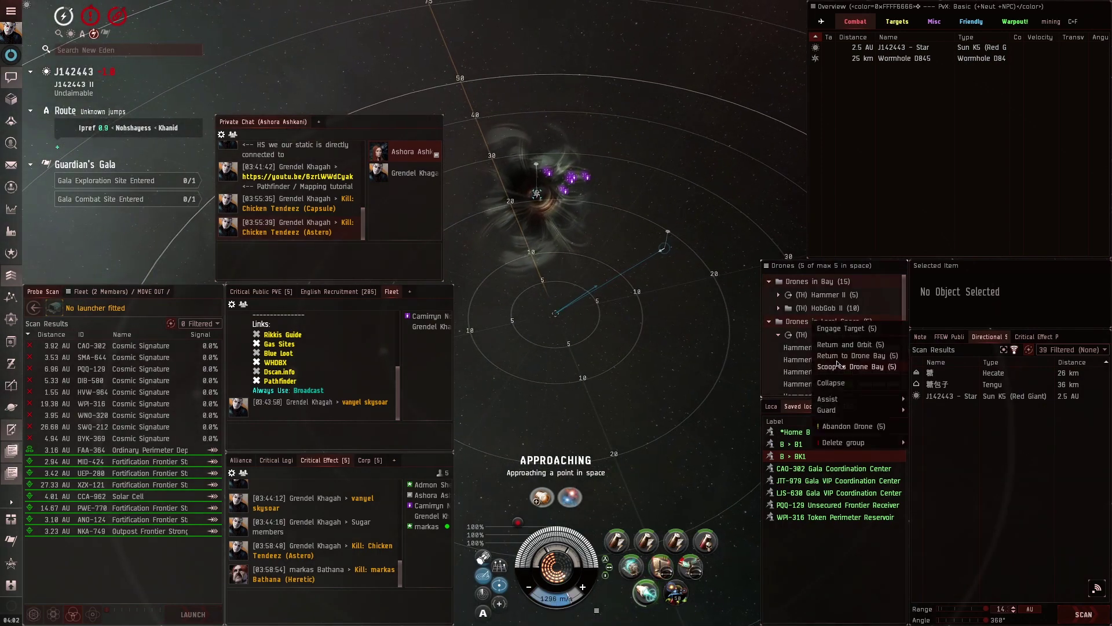
left_click(848, 360)
scroll(710, 240, "down", 5)
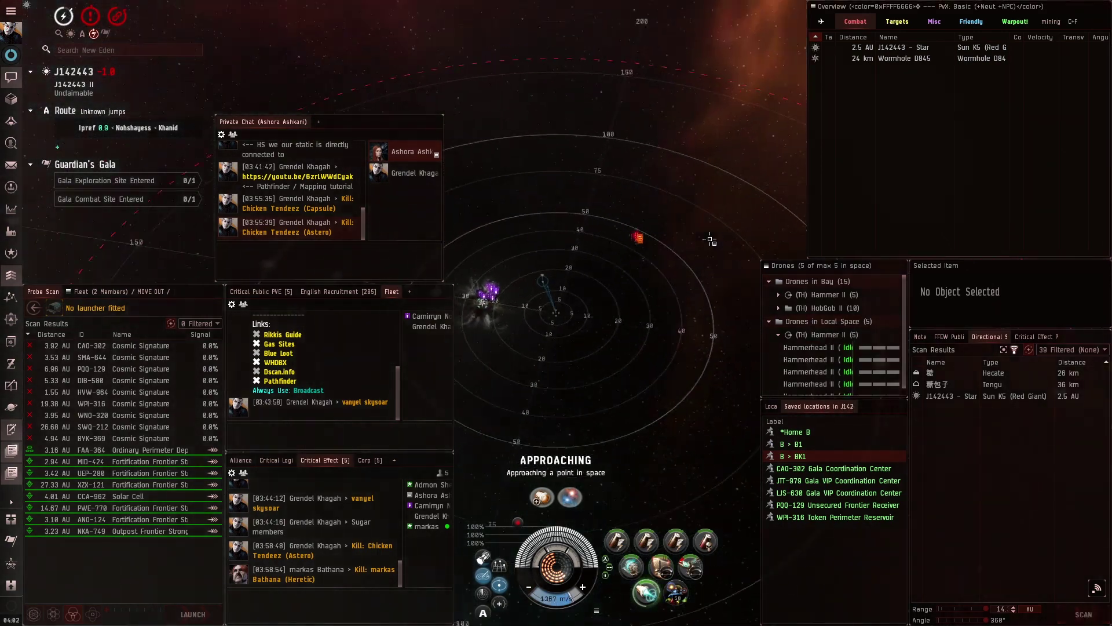
key("v")
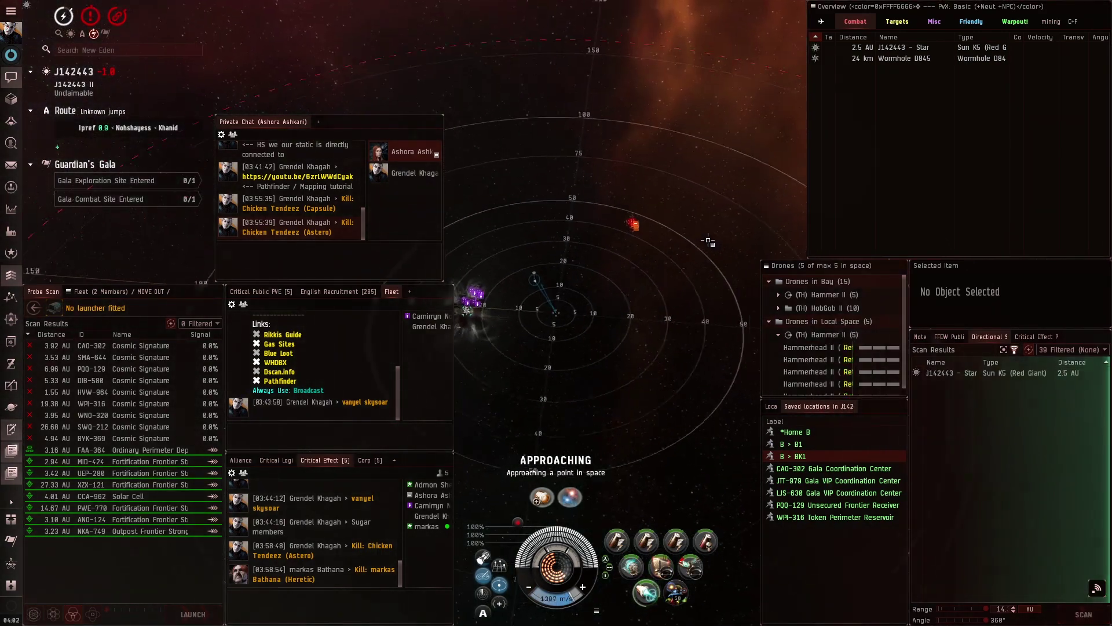
left_click(934, 21)
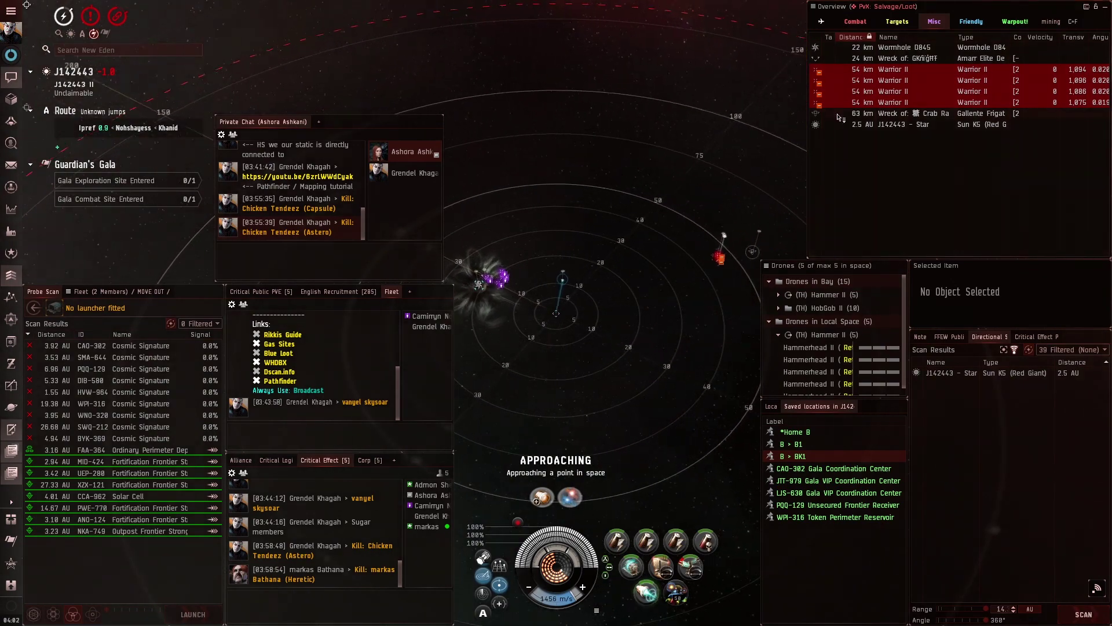
left_click(895, 113)
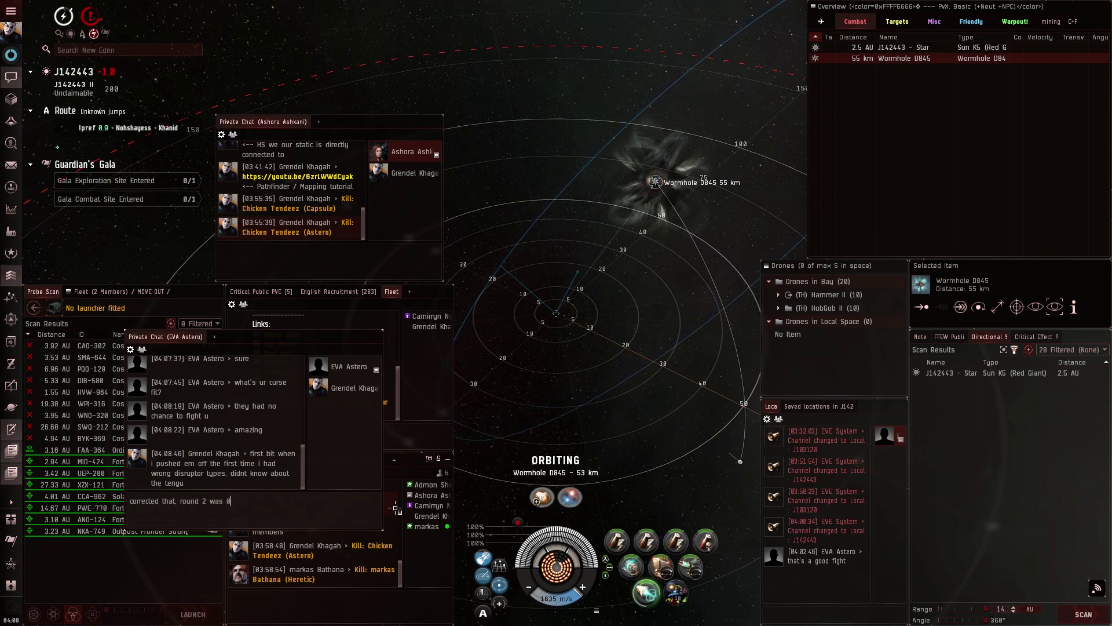
type("ce")
Step: Send the round-two chat reply and align the ship toward a point in space
key("Return")
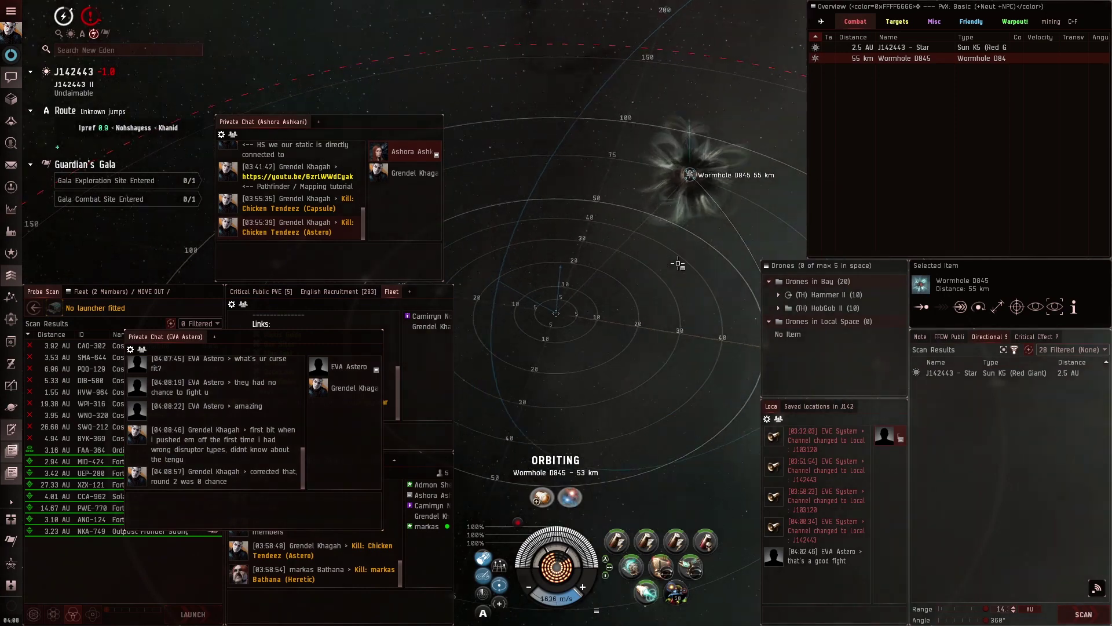
mouse_move(653, 250)
left_mouse_down()
mouse_move(757, 232)
mouse_move(659, 229)
left_mouse_up()
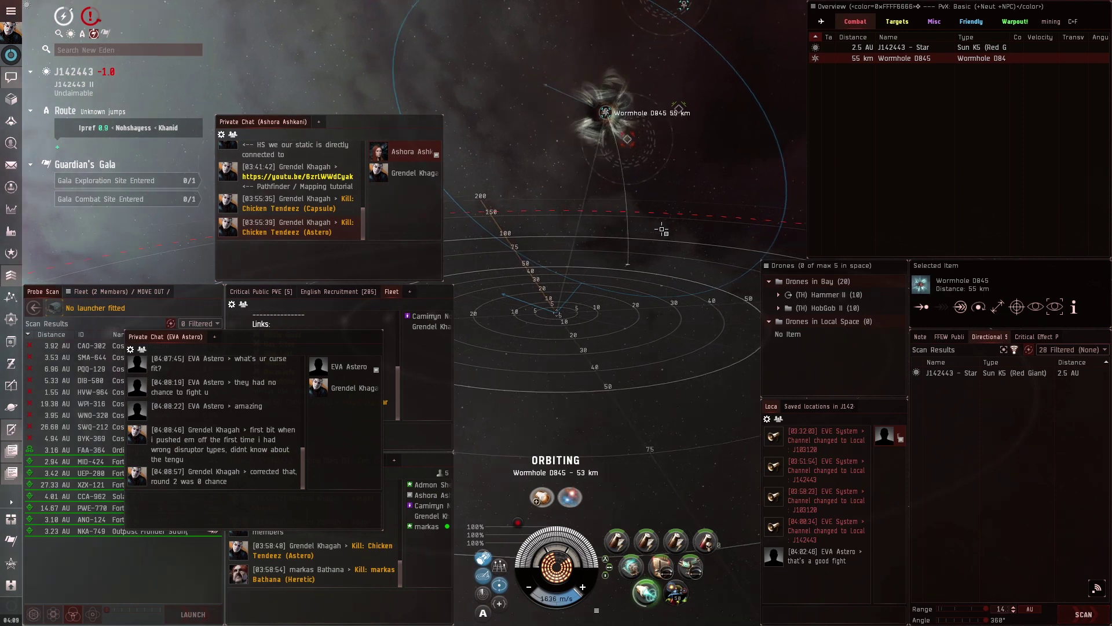
double_click(654, 241)
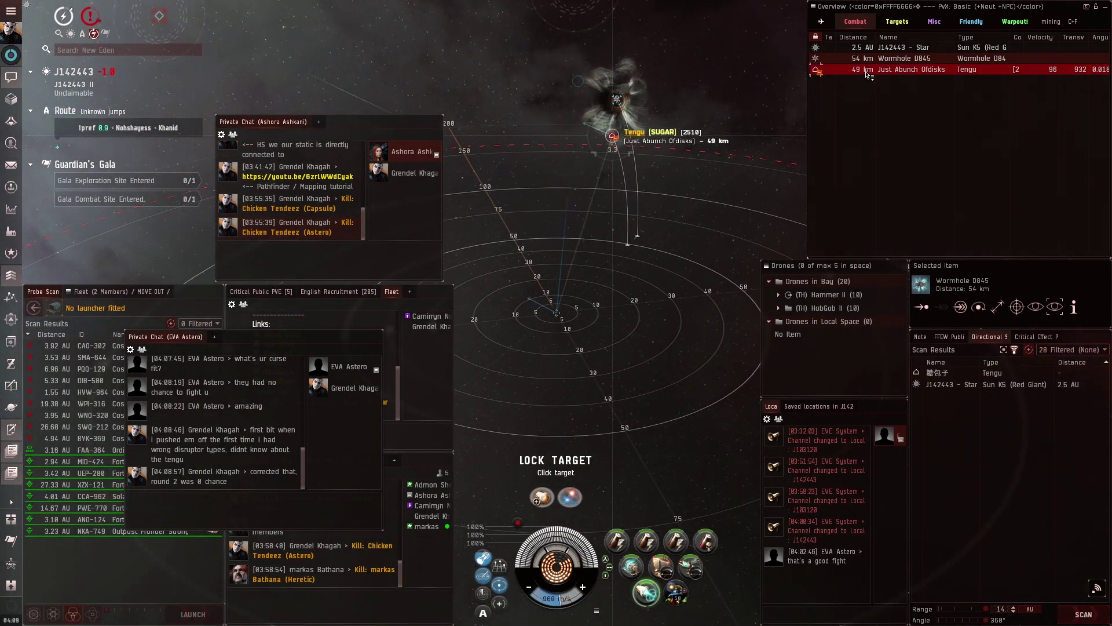
Step: Select the Tengu in the overview and approach it
left_click(869, 70)
right_click(870, 69)
left_click(904, 95)
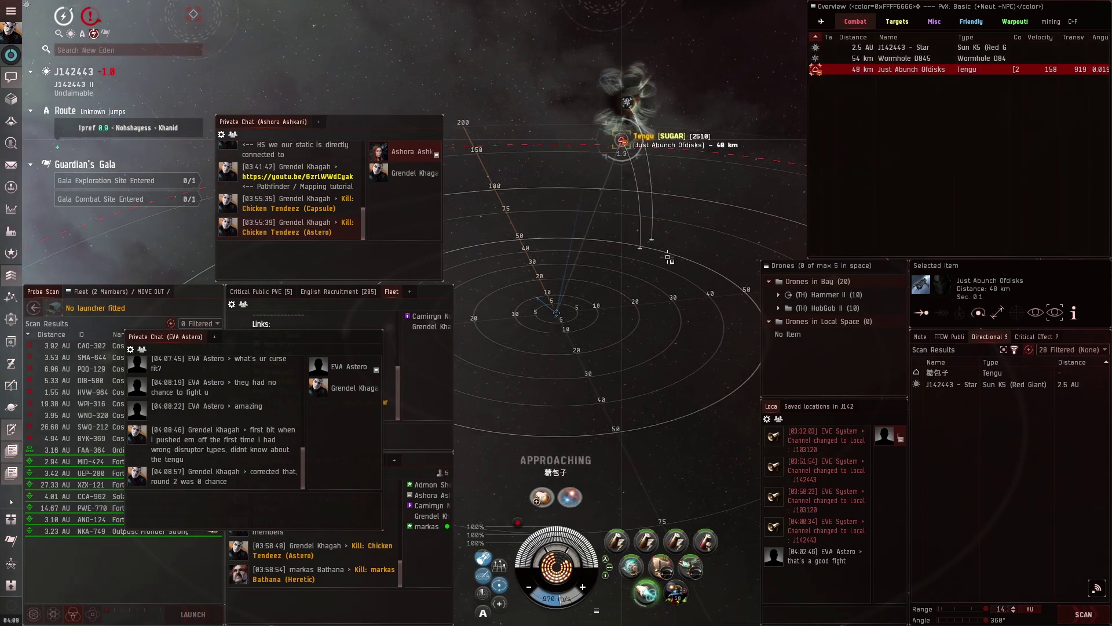
mouse_move(667, 256)
left_mouse_down()
mouse_move(533, 241)
mouse_move(504, 225)
left_mouse_up()
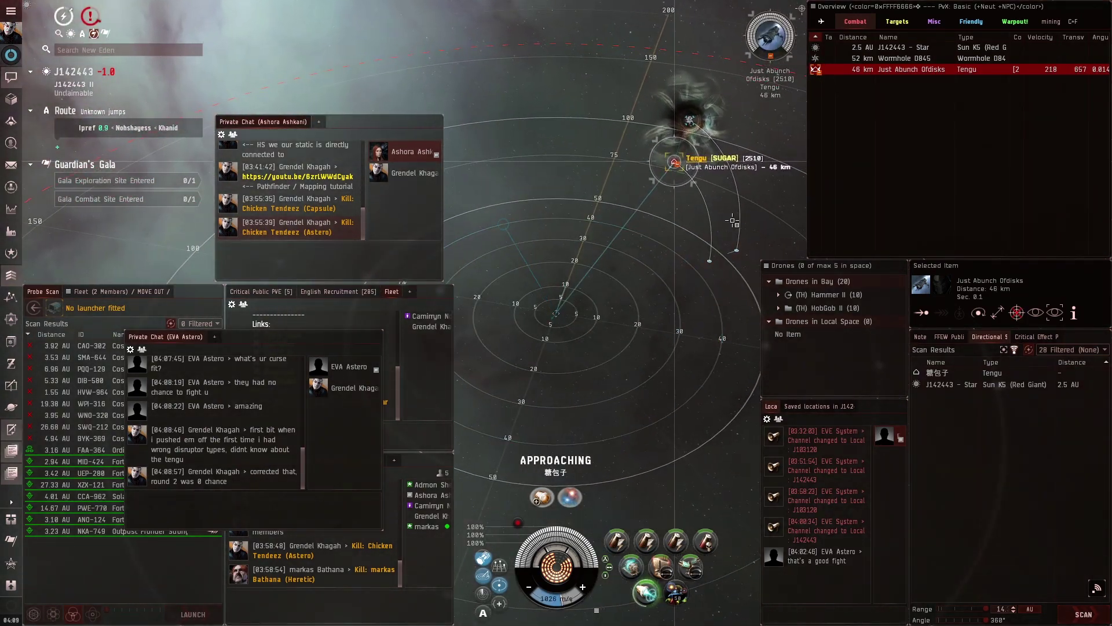
Step: Launch the five Hammerhead drones and send them to attack the Tengu
right_click(826, 294)
left_click(869, 304)
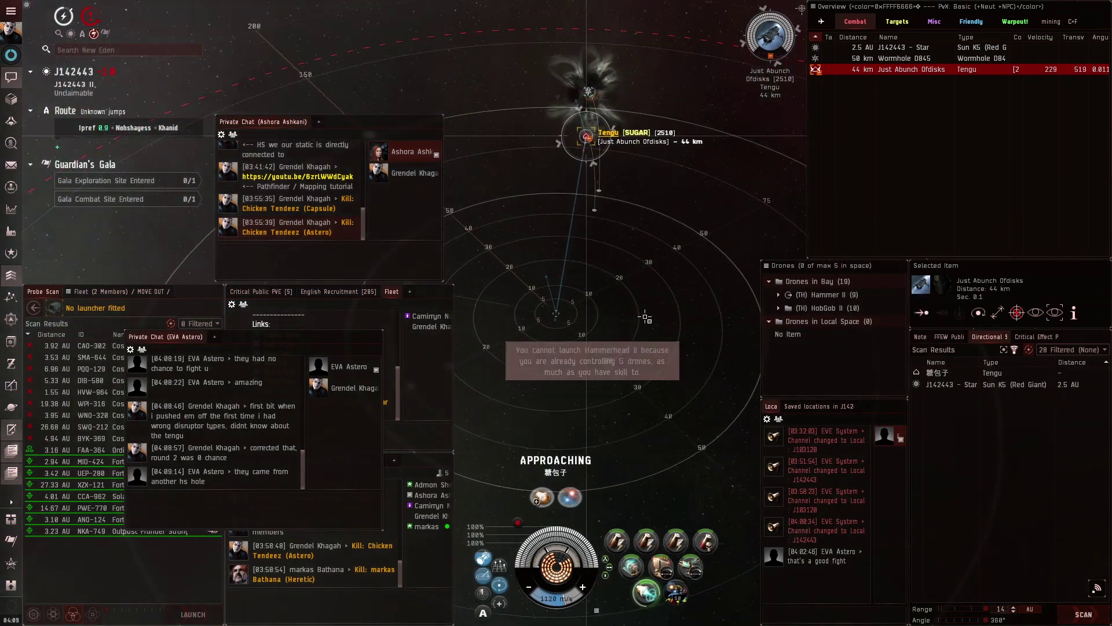
left_click(826, 321)
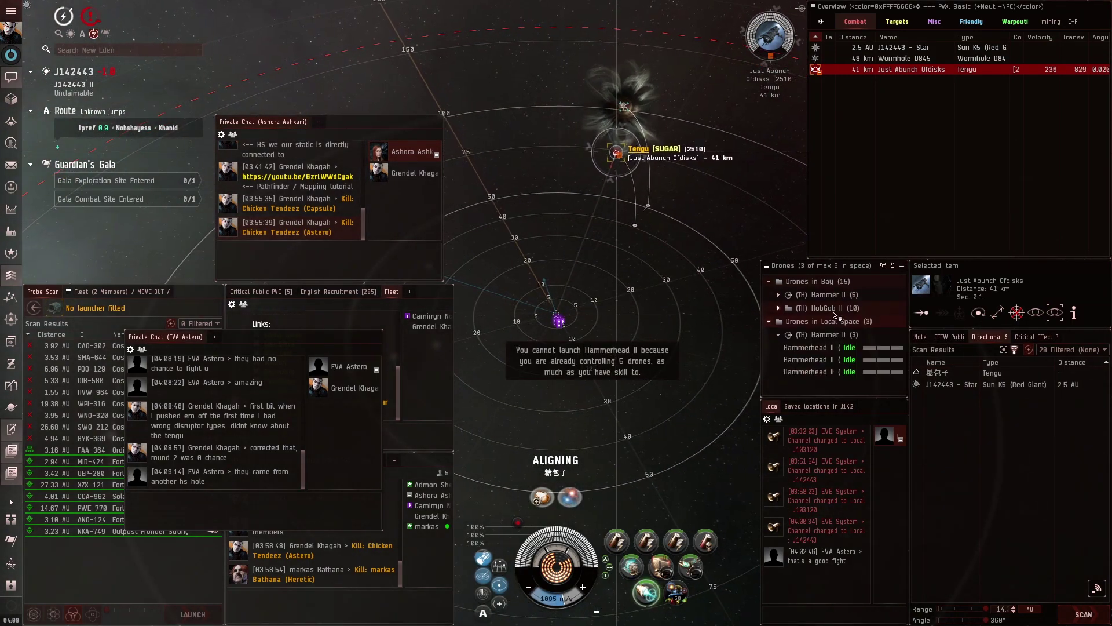
key("f")
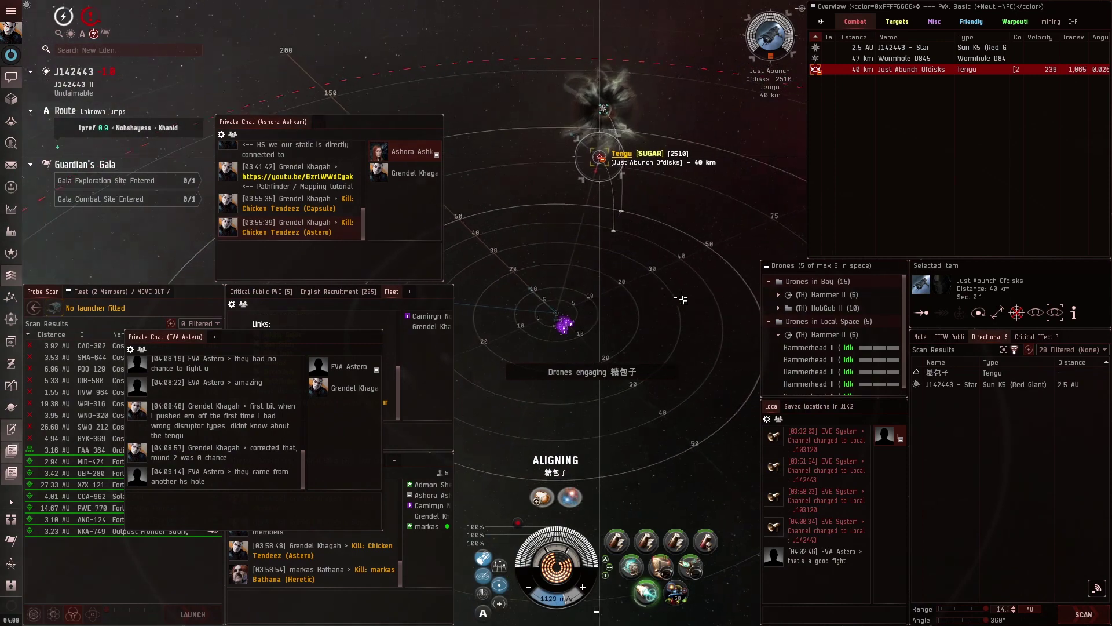
left_click_drag(667, 303, 693, 260)
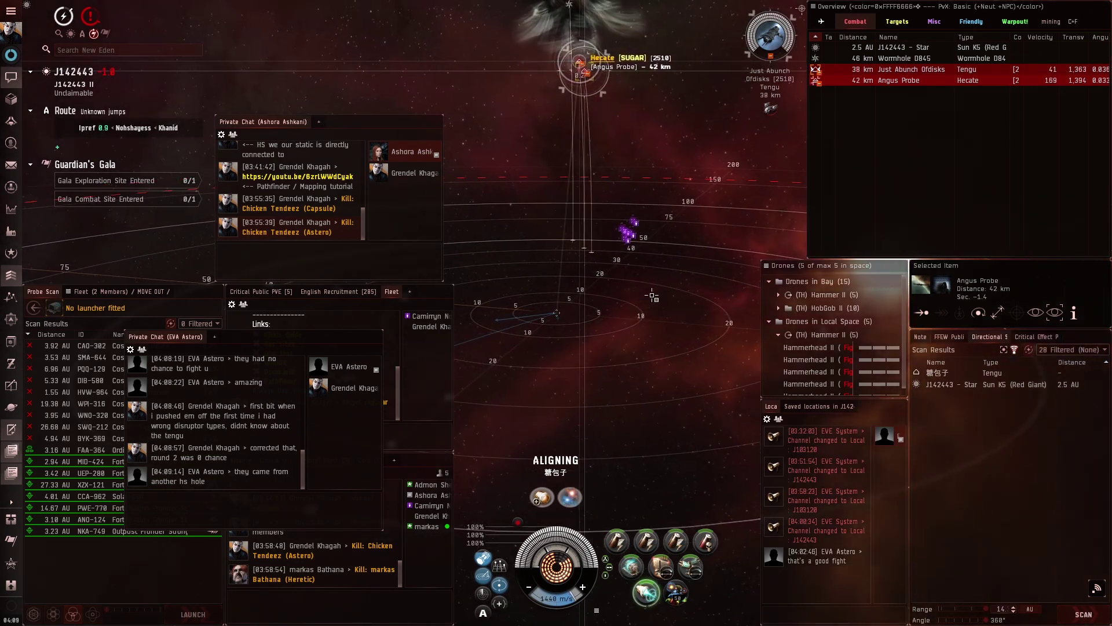
Step: Dock the private chat in the lower left and have the drones engage the Hecate
mouse_move(174, 337)
left_click_drag(281, 341, 182, 442)
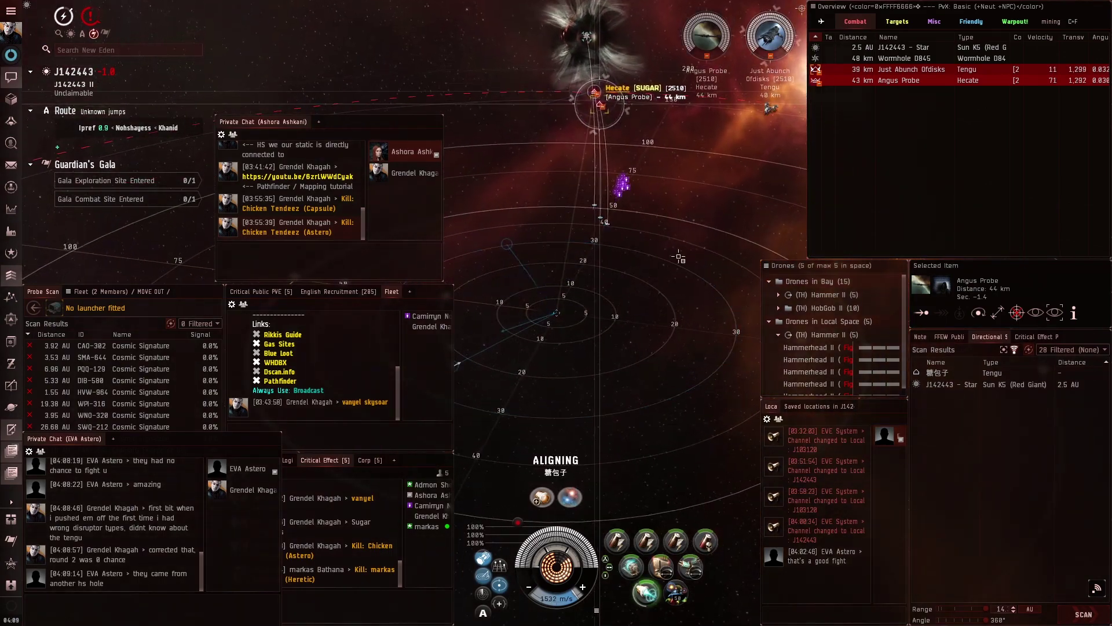
left_click_drag(680, 256, 676, 239)
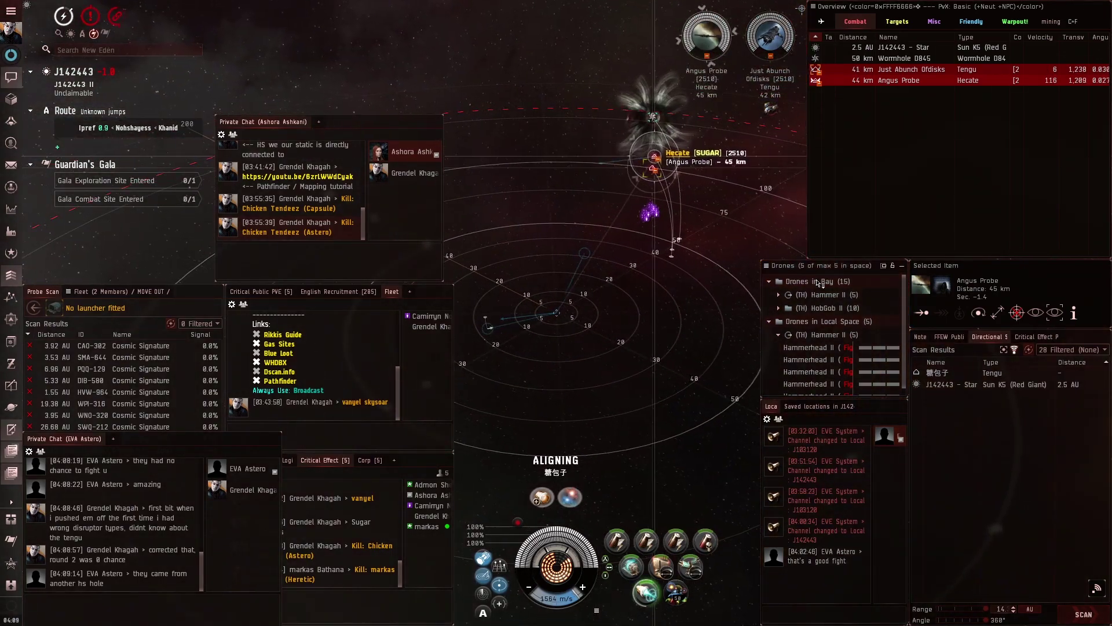
right_click(821, 321)
left_click(847, 334)
Step: Keep the Hecate in view while tracking the fight, then refresh the directional scan
mouse_move(661, 261)
left_mouse_down()
mouse_move(680, 264)
mouse_move(673, 258)
left_mouse_up()
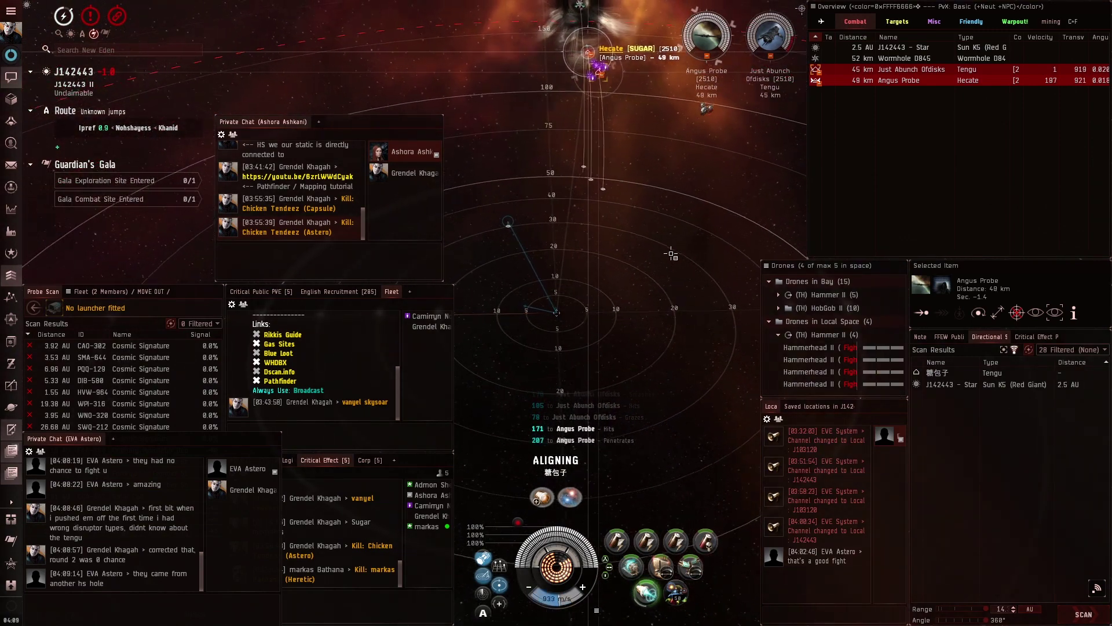
mouse_move(680, 251)
left_mouse_down()
mouse_move(656, 255)
mouse_move(675, 286)
mouse_move(533, 222)
left_mouse_up()
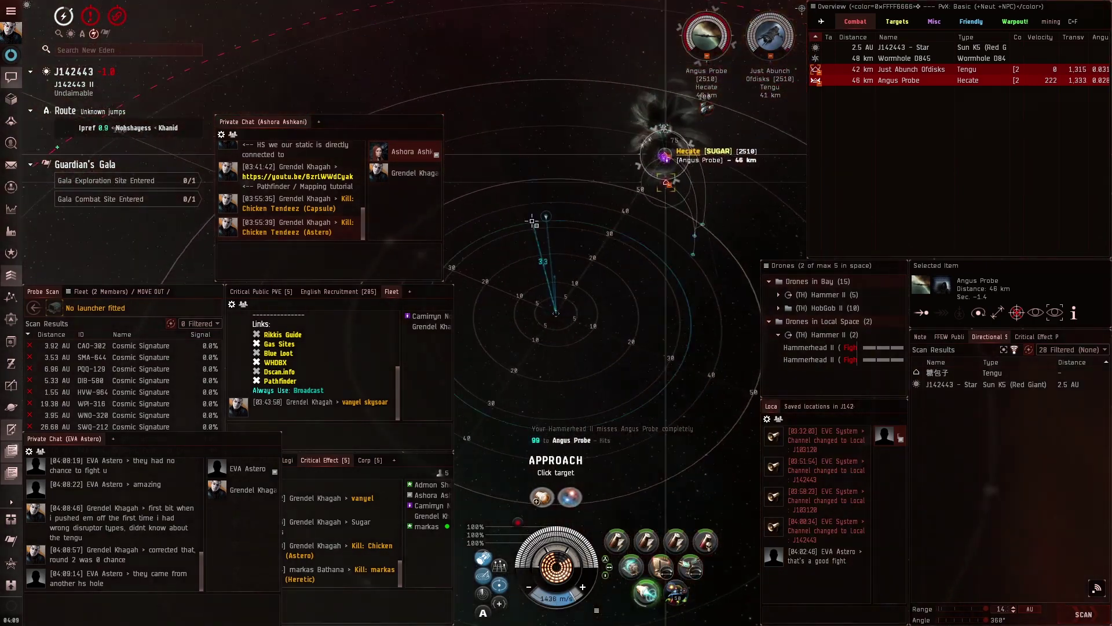
left_click_drag(653, 207, 698, 269)
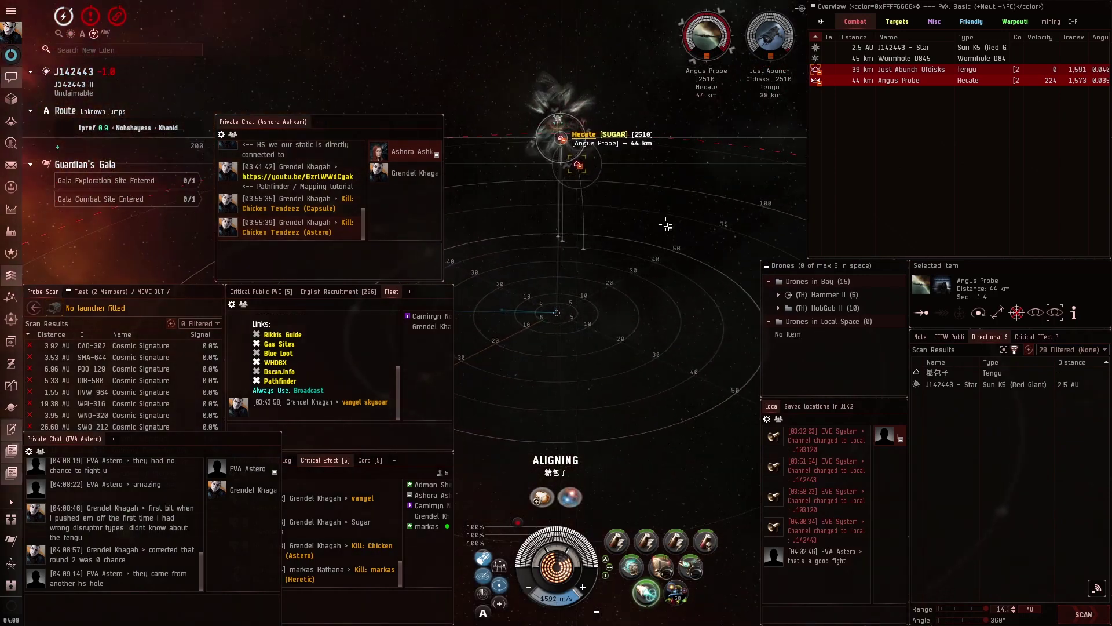
mouse_move(670, 273)
left_mouse_down()
mouse_move(663, 216)
mouse_move(675, 212)
left_mouse_up()
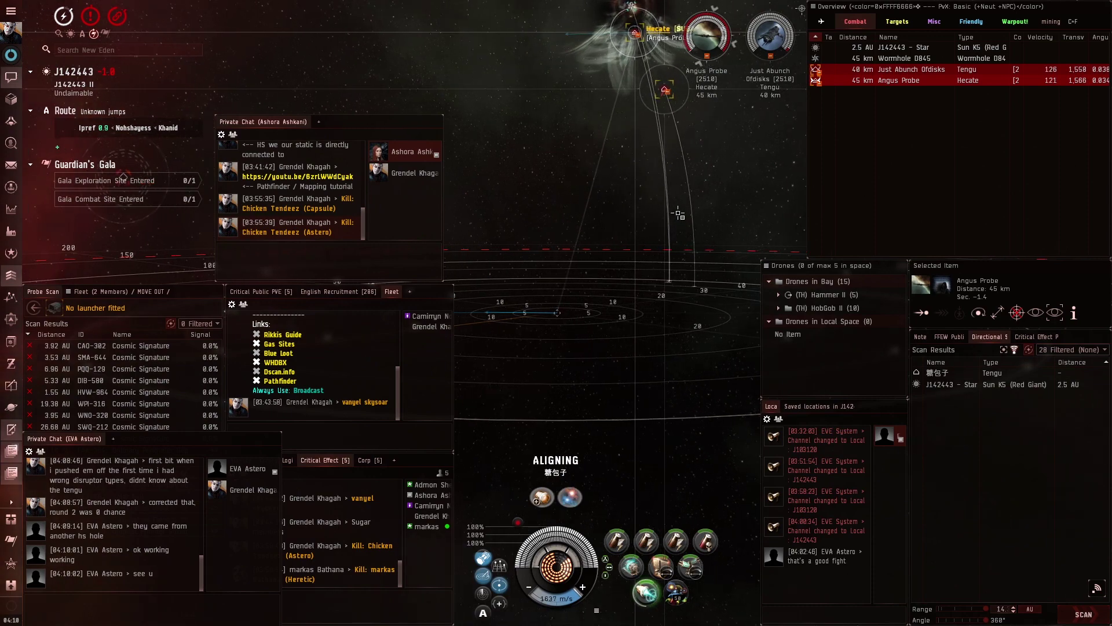
left_click_drag(682, 217, 688, 222)
key("v")
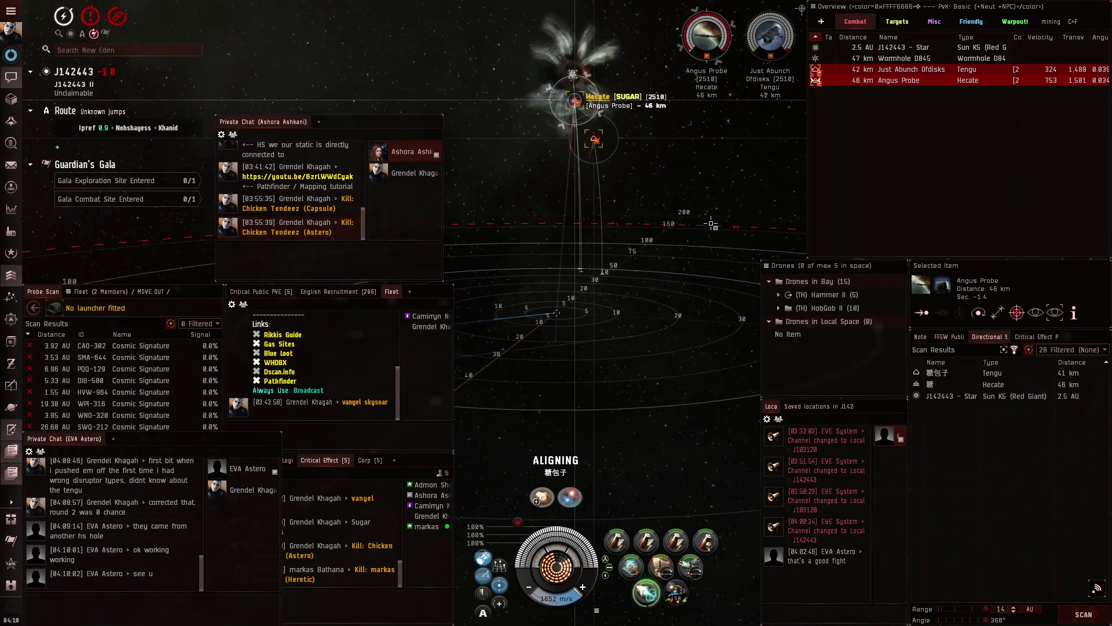
Step: Keep the ship moving by aligning toward three successive points in space
double_click(668, 279)
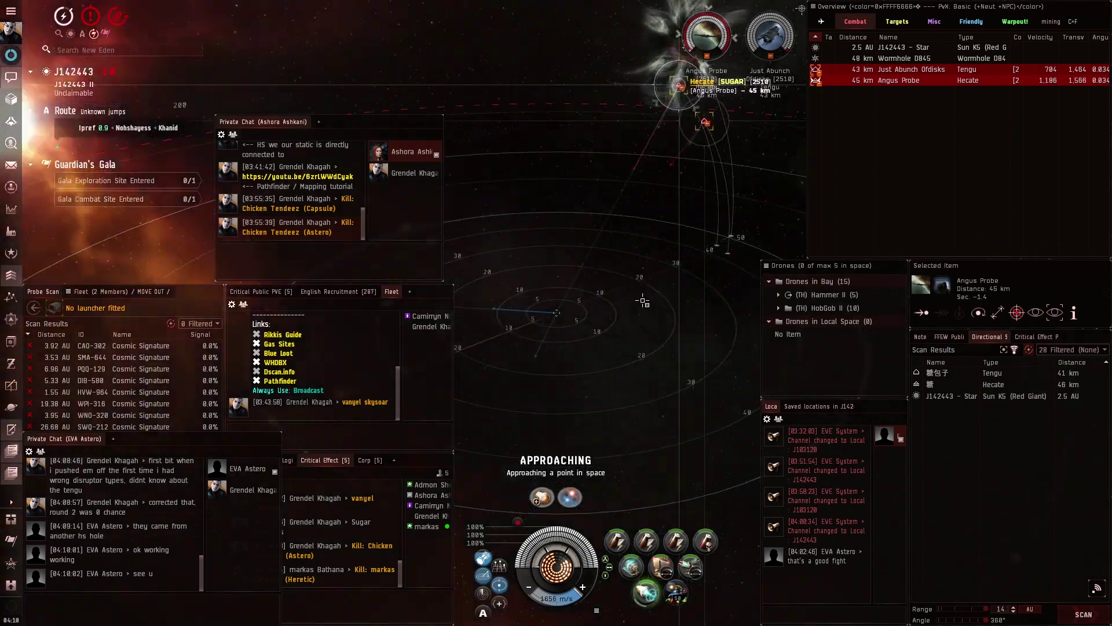
double_click(573, 322)
scroll(574, 321, "down", 3)
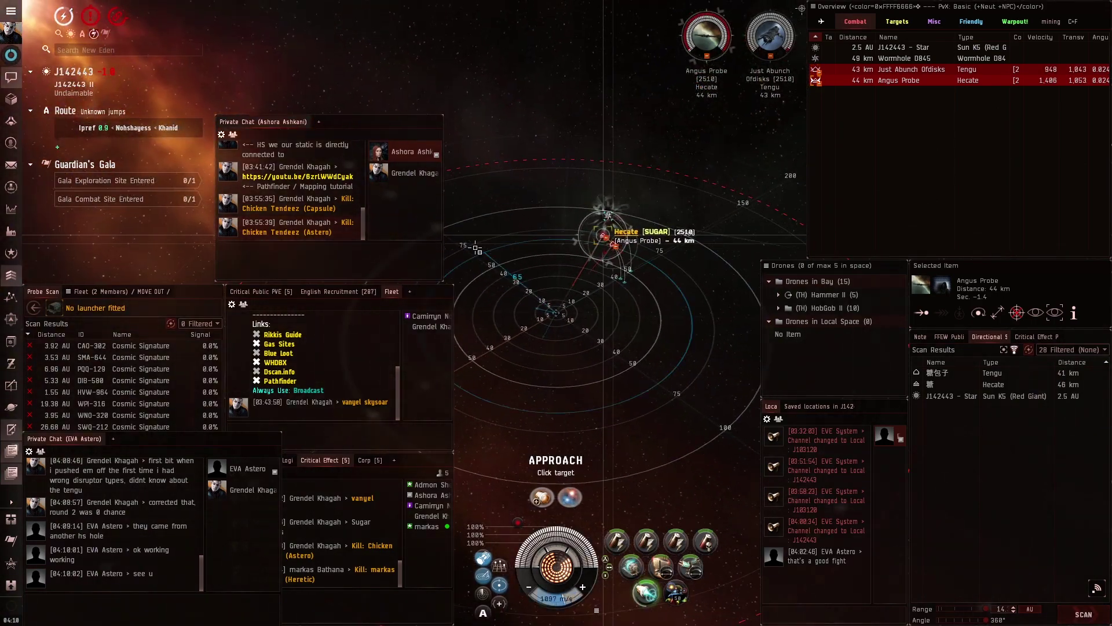
double_click(611, 285)
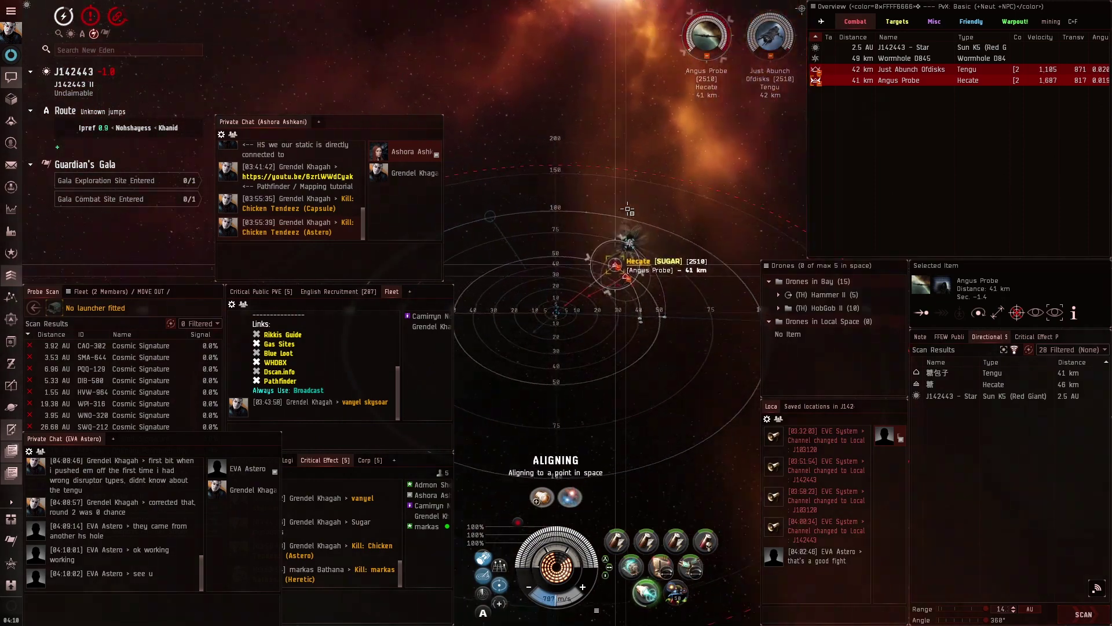
left_click_drag(660, 356, 838, 302)
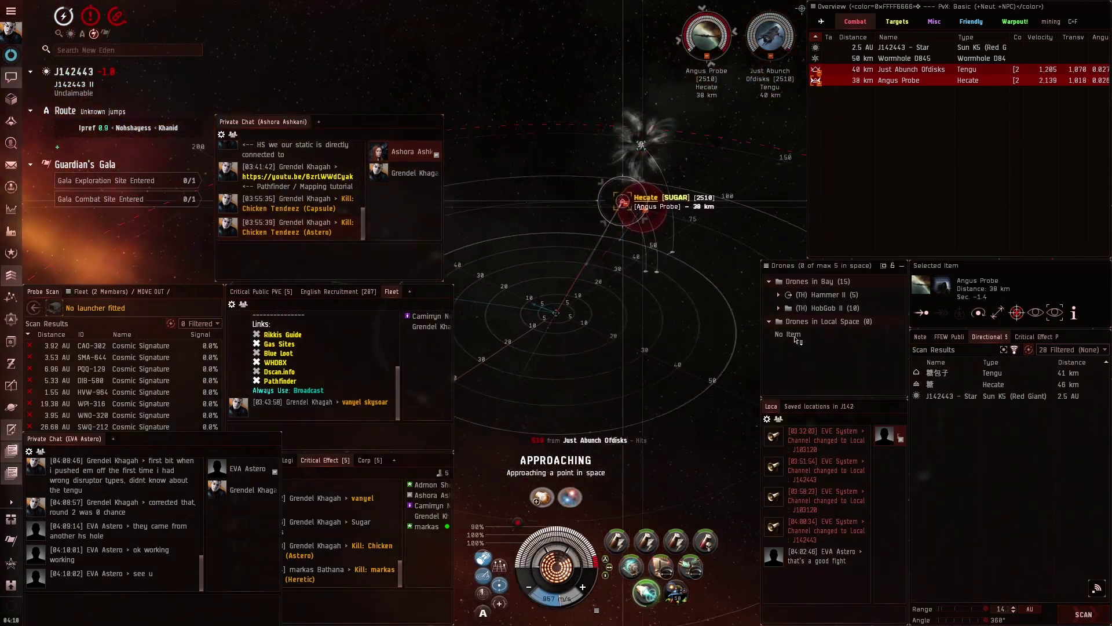
Step: Launch the Hobgoblin drones and send them to attack the target
right_click(841, 307)
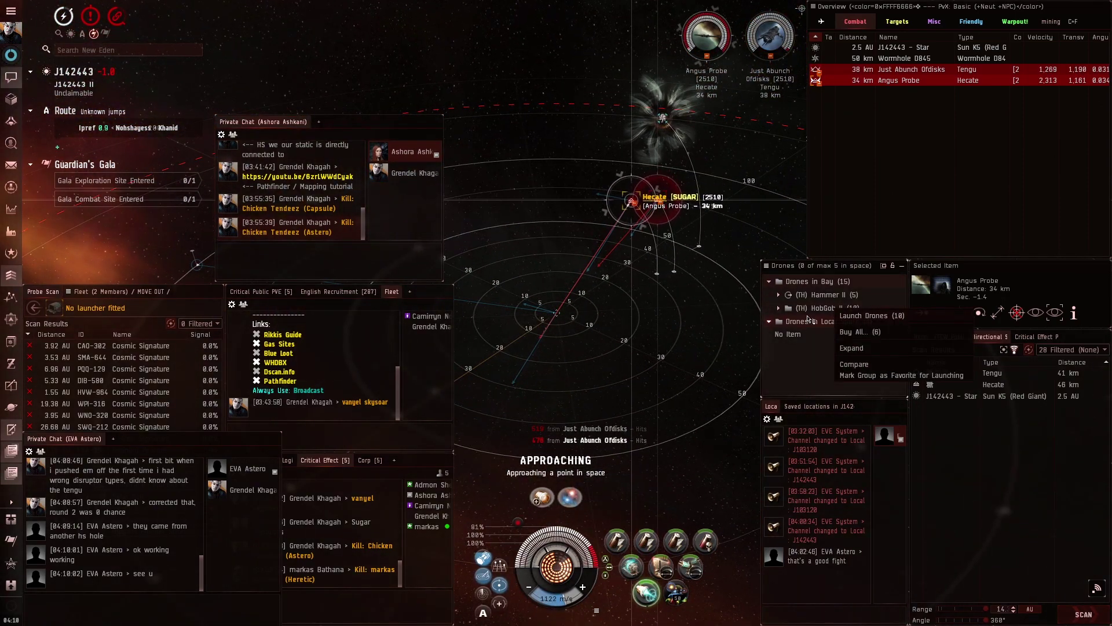
left_click(630, 376)
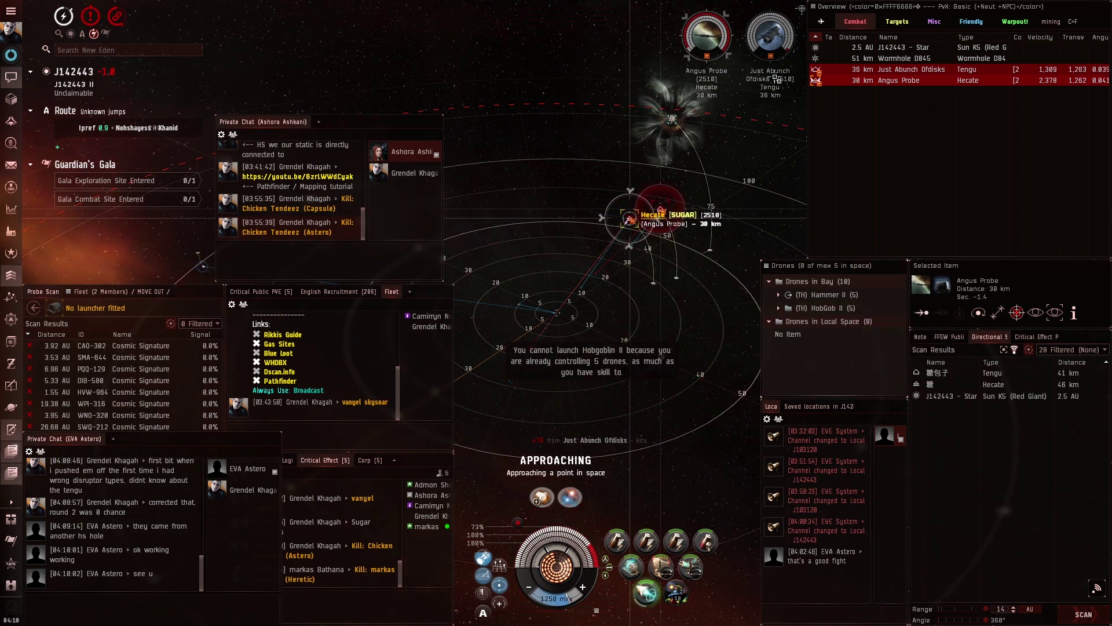
left_click(661, 209)
left_click(669, 572)
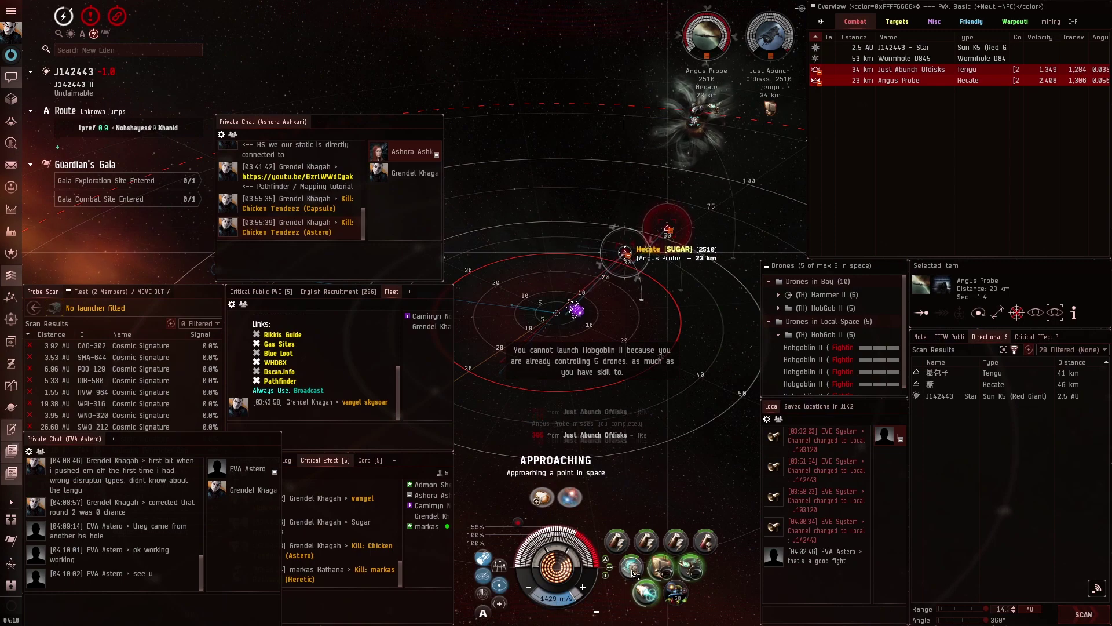
key("f")
Step: Fly toward a point in space near the Hecate, keeping it in sight
mouse_move(609, 348)
left_mouse_down()
mouse_move(687, 387)
mouse_move(668, 294)
left_mouse_up()
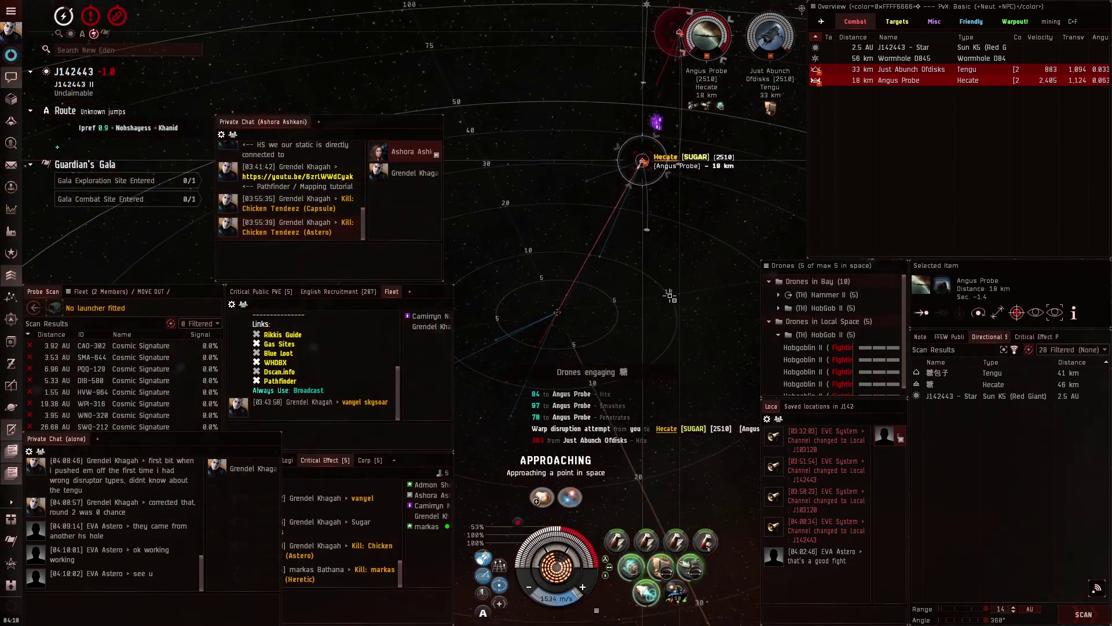
left_click_drag(616, 340, 557, 313)
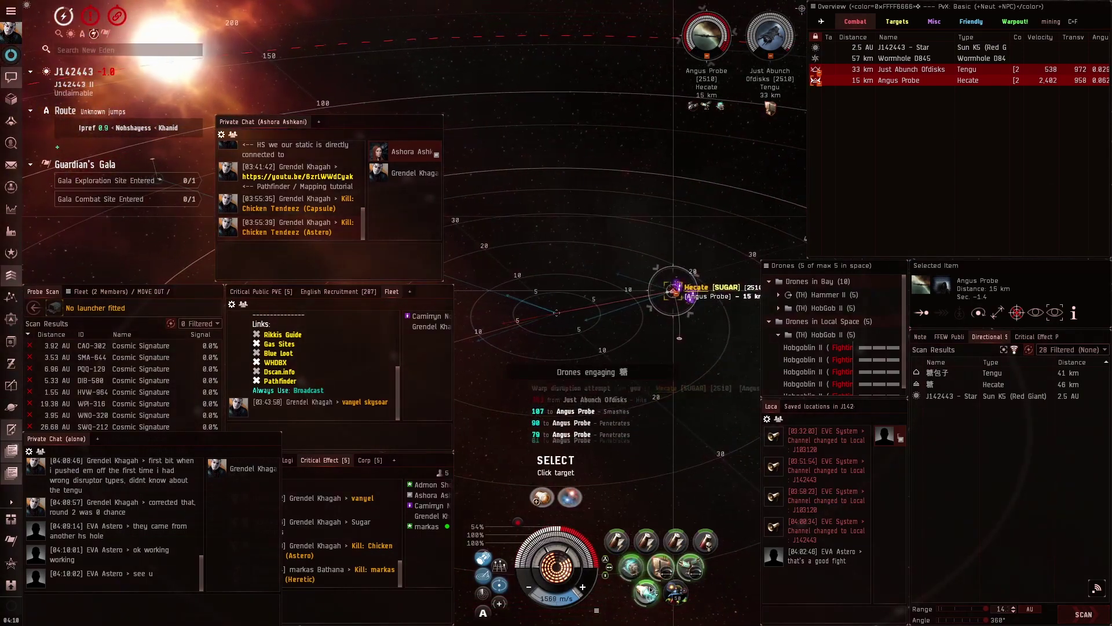
left_click(527, 269)
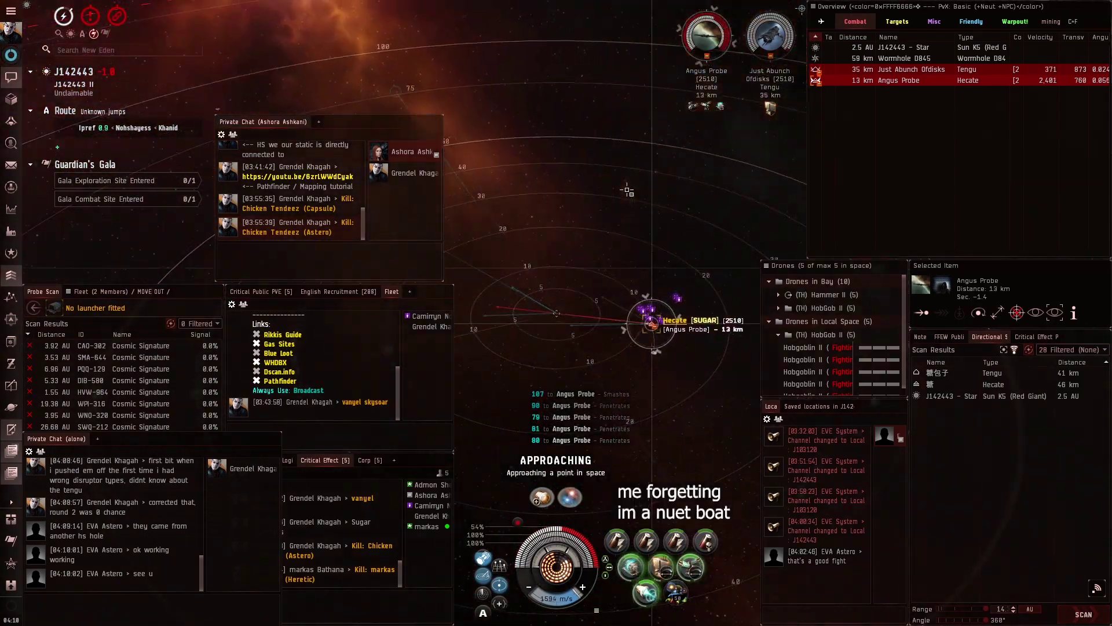
mouse_move(559, 100)
left_mouse_down()
mouse_move(568, 73)
mouse_move(602, 98)
left_mouse_up()
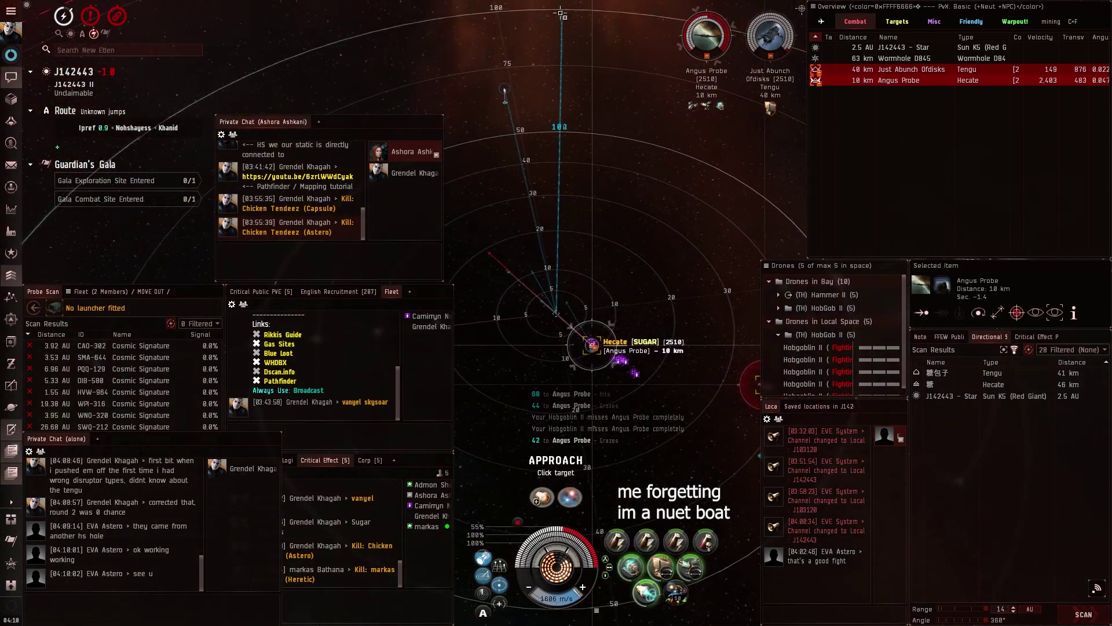
mouse_move(594, 122)
left_mouse_down()
mouse_move(566, 152)
mouse_move(522, 68)
left_mouse_up()
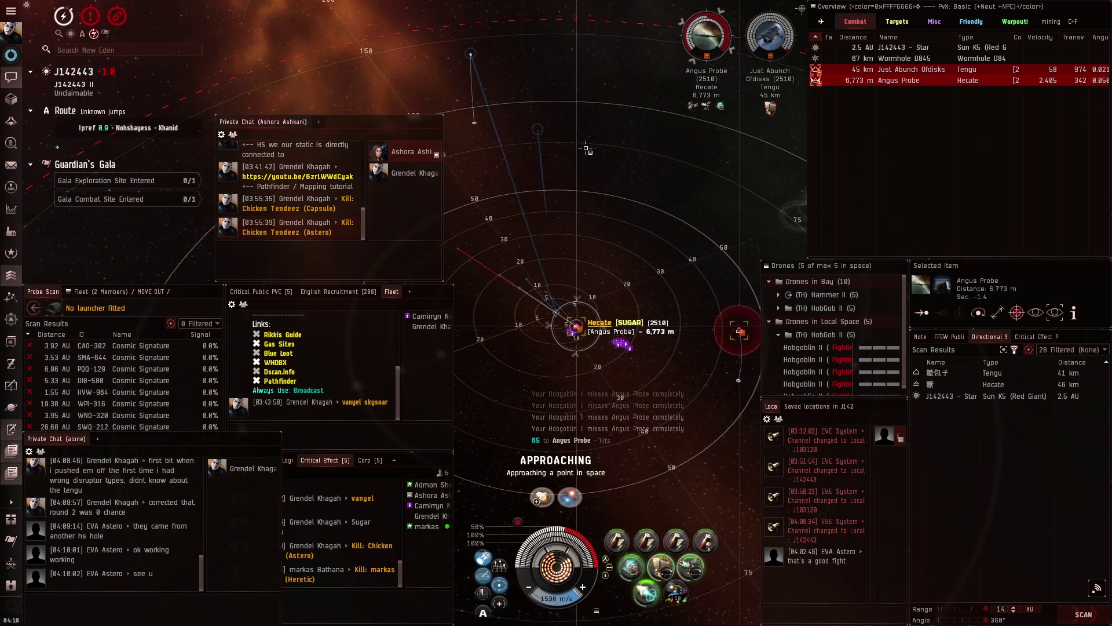
mouse_move(586, 150)
left_mouse_down()
mouse_move(683, 191)
mouse_move(711, 172)
left_mouse_up()
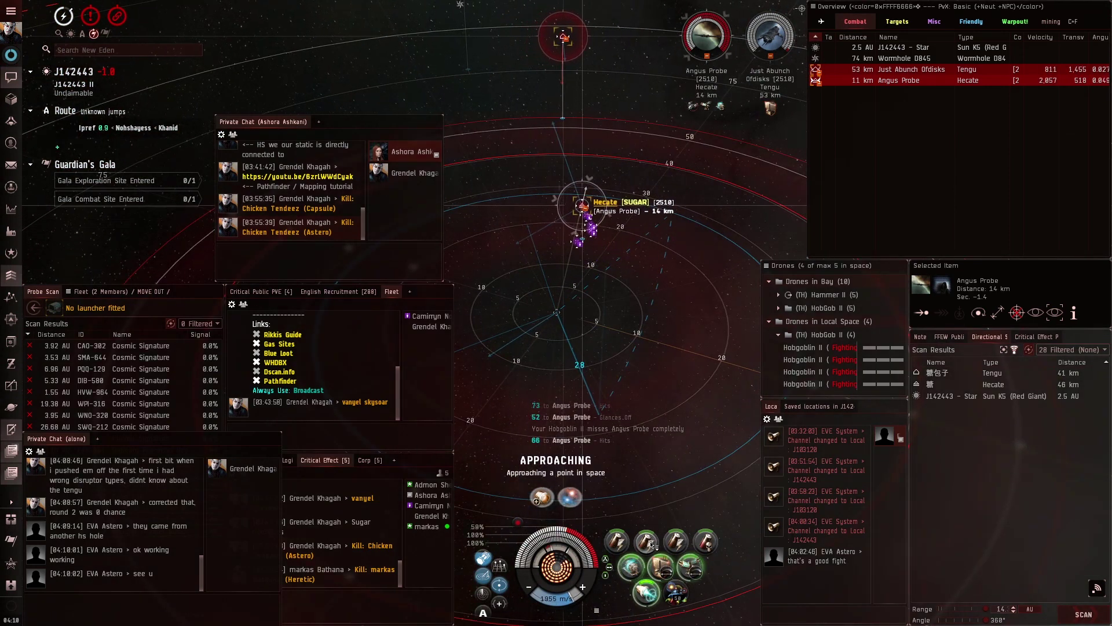
Step: Activate the energy neutralizer on the Hecate and attempt the warp disruptor
left_click(625, 542)
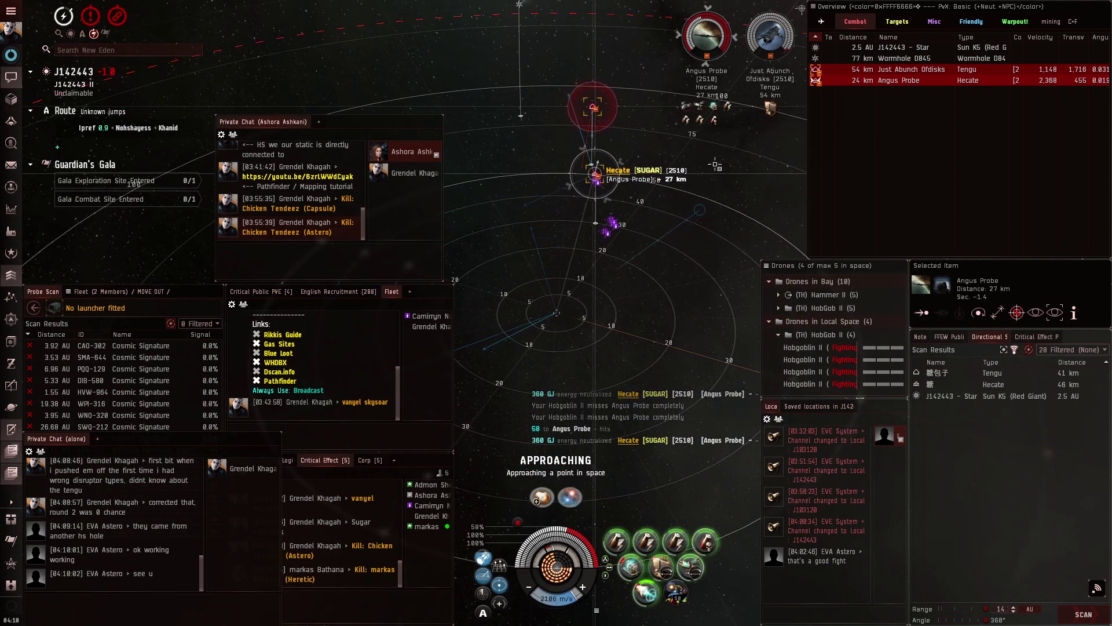
left_click_drag(715, 166, 685, 311)
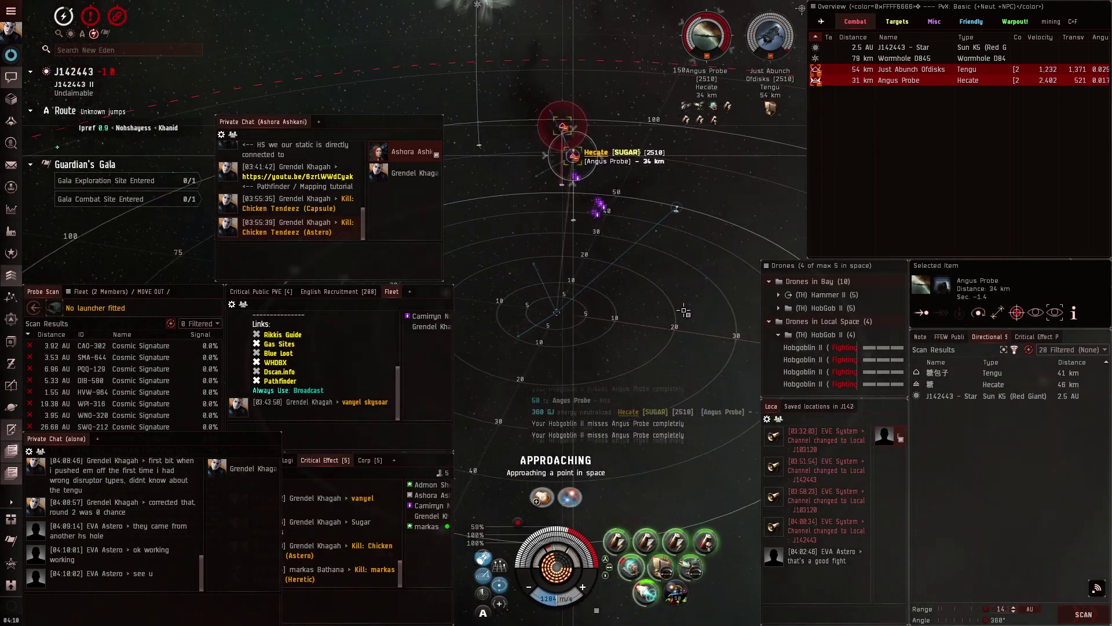
key("q")
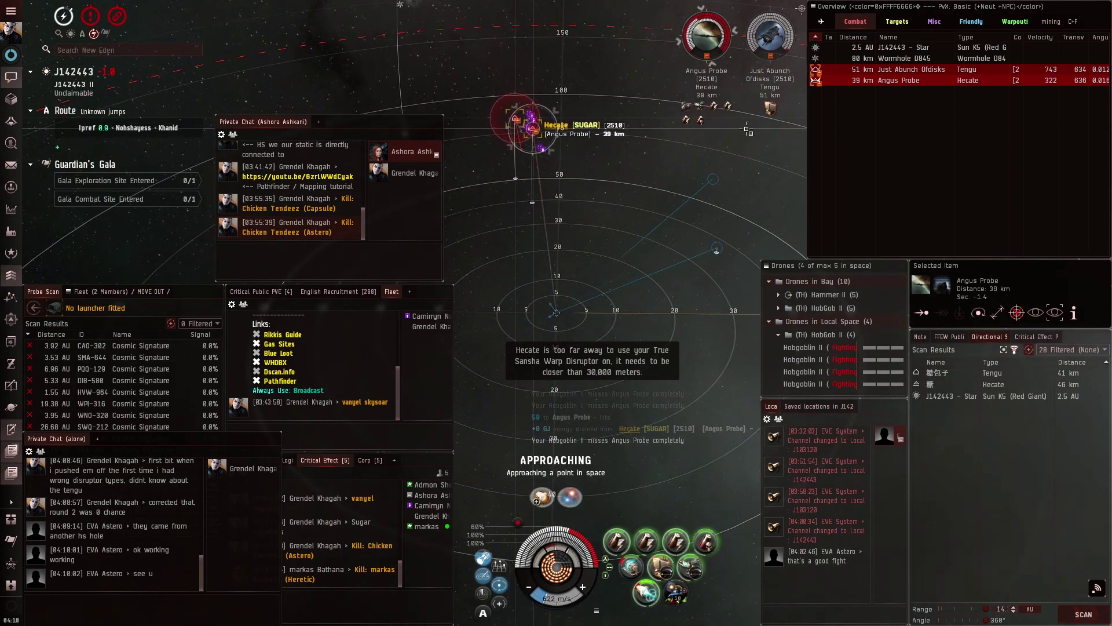
left_click_drag(748, 131, 766, 38)
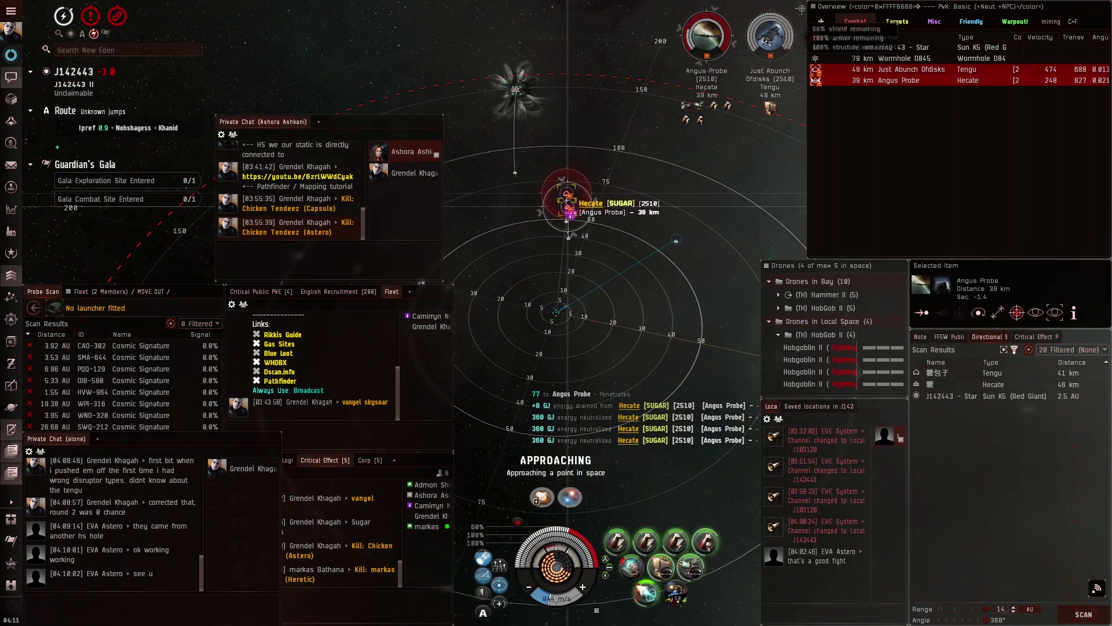
left_click_drag(739, 180, 708, 207)
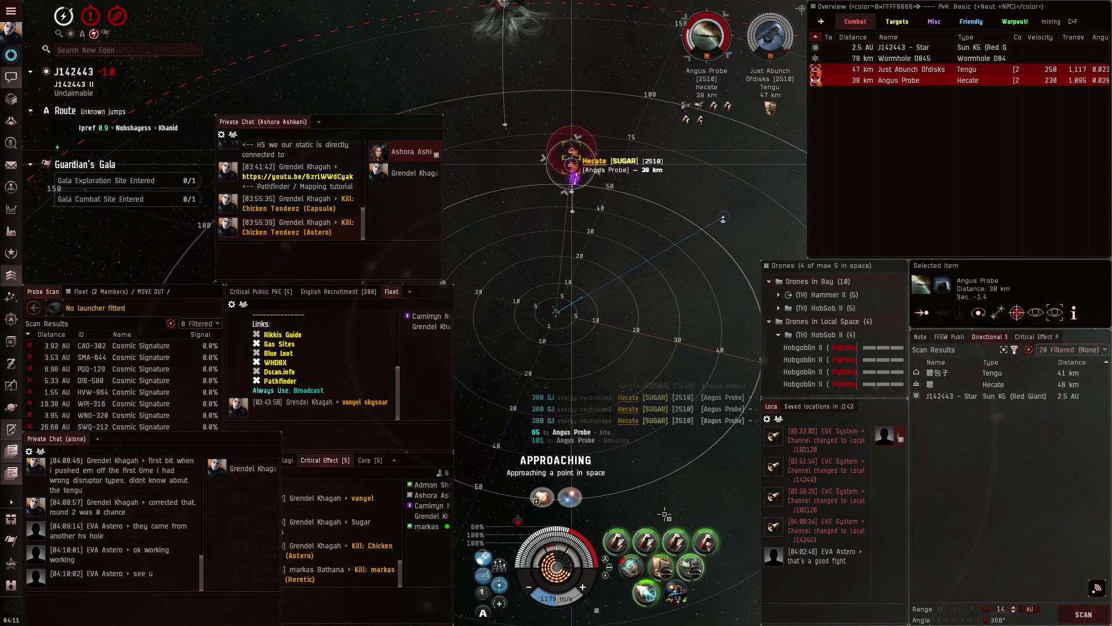
Step: Approach the targeted Hecate from its target portrait
right_click(708, 38)
left_click(731, 52)
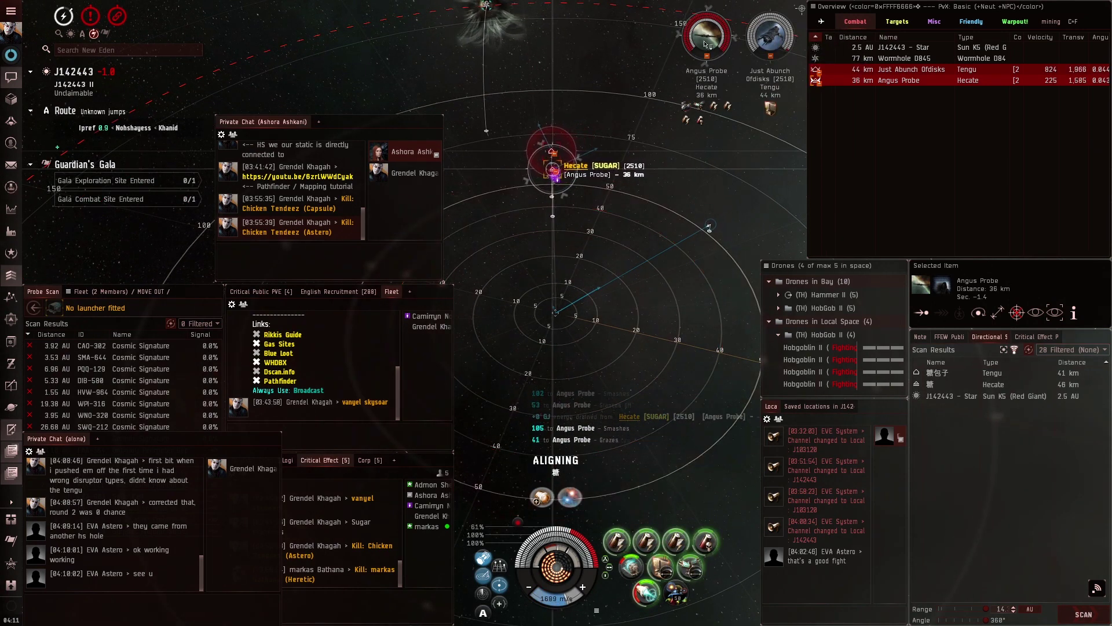
right_click(705, 44)
left_click(739, 69)
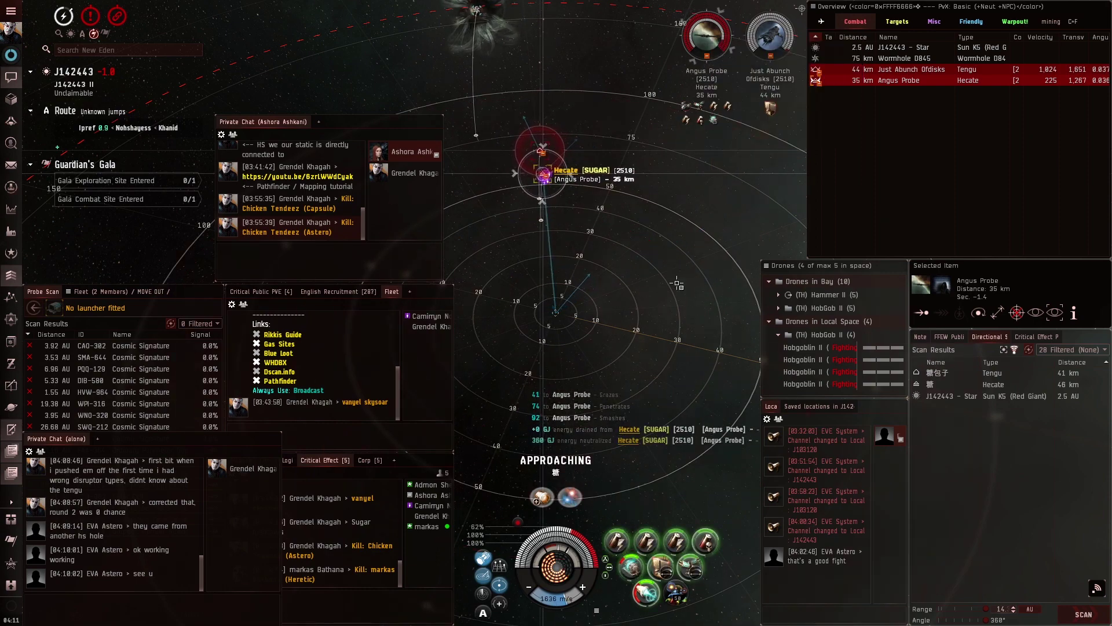
Step: Try launching another Hobgoblin, then switch the drones from the Tengu onto the Hecate
right_click(840, 306)
left_click(869, 318)
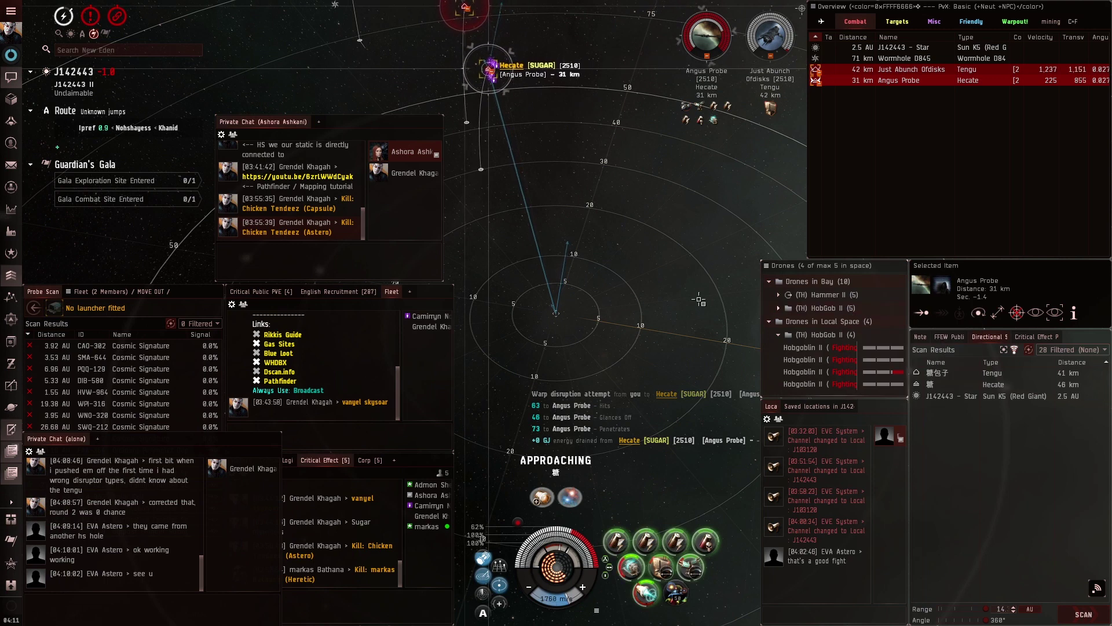
right_click(841, 322)
left_click(869, 333)
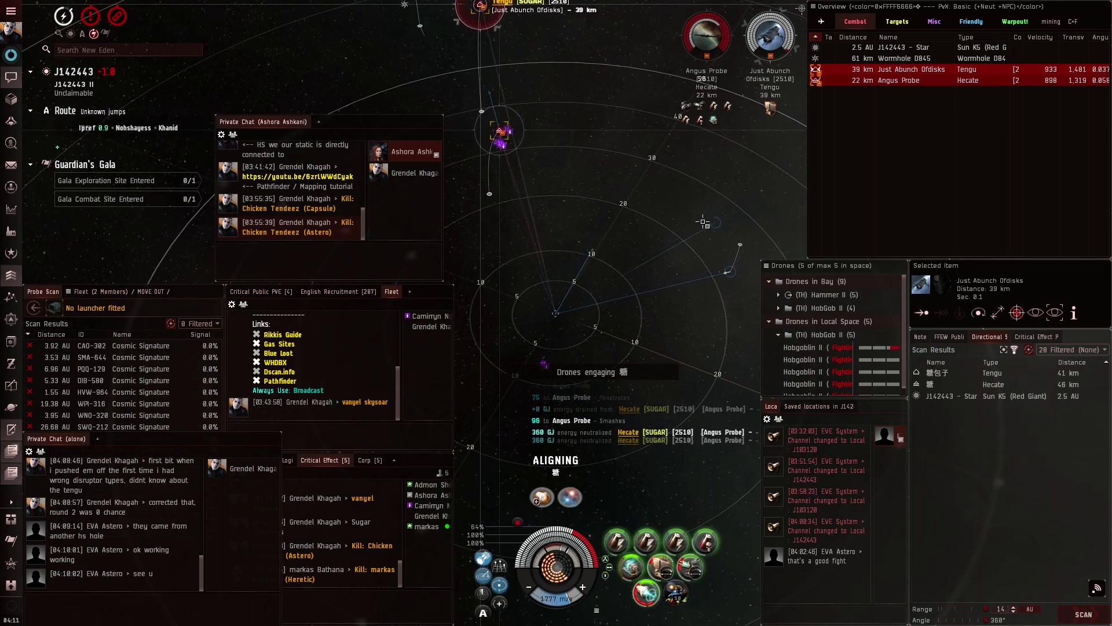
key("q")
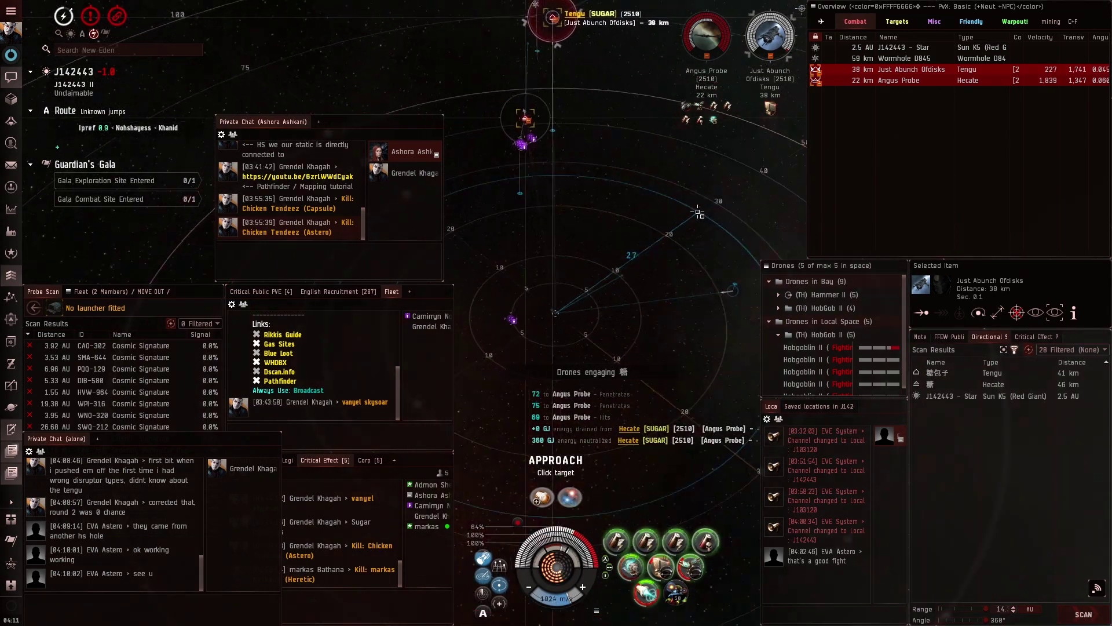
left_click(698, 212)
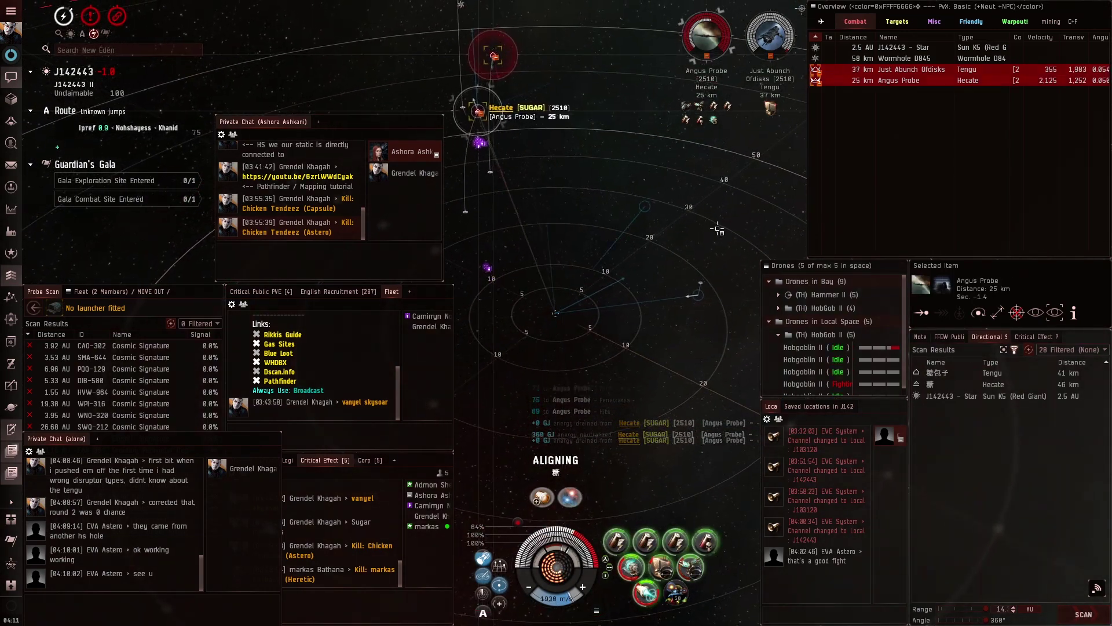
key("f")
key("F2")
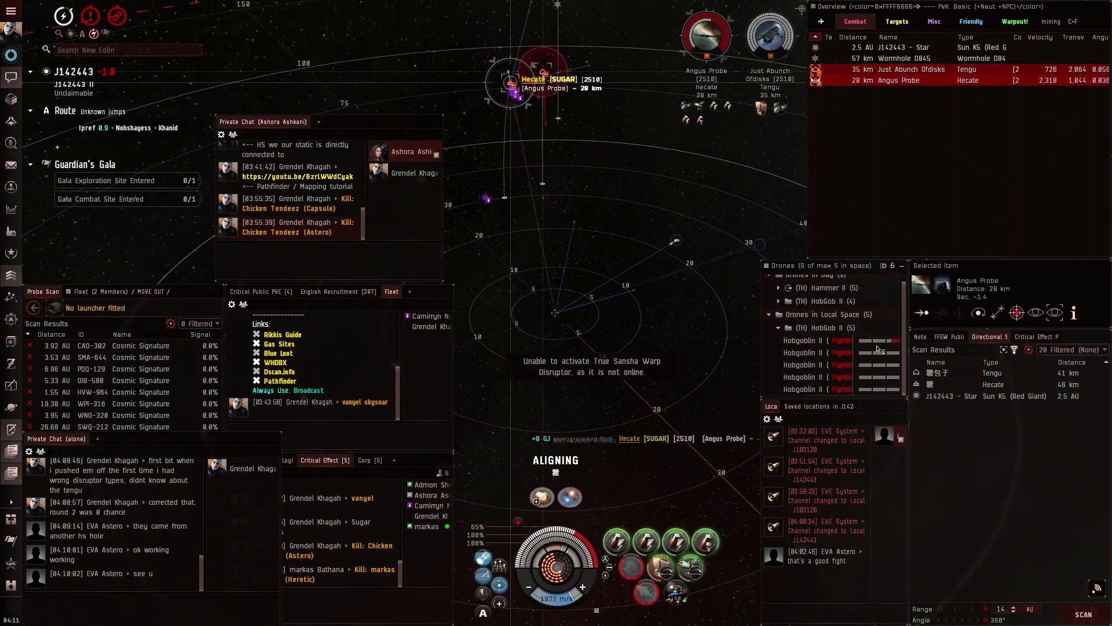
Step: Align the ship toward a point in space away from the Hecate
key("q")
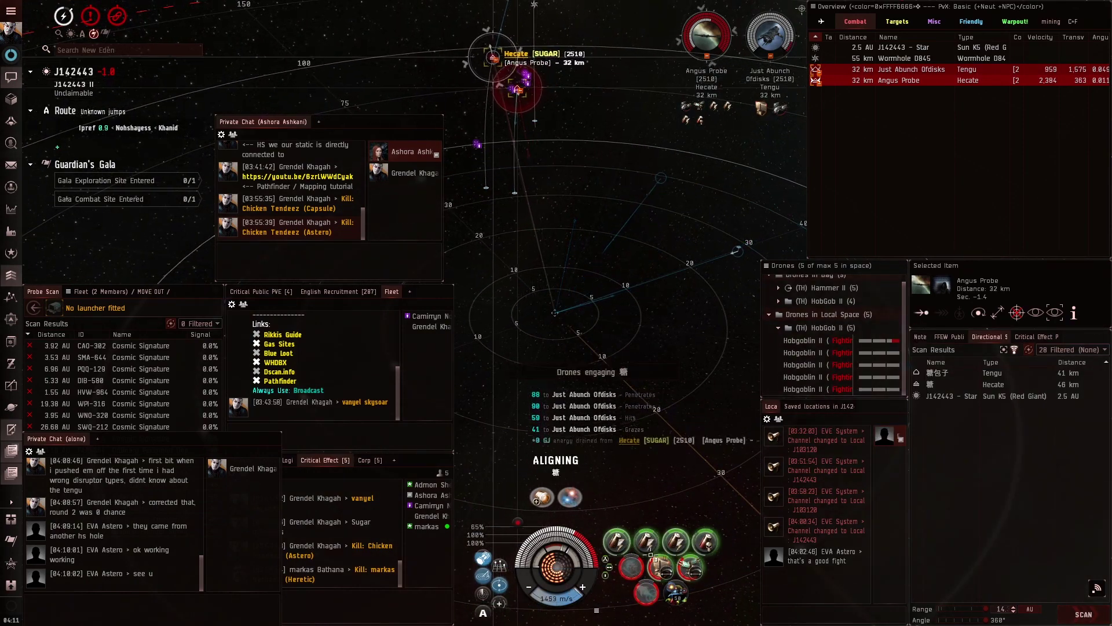
mouse_move(660, 359)
left_mouse_down()
mouse_move(695, 308)
mouse_move(730, 220)
left_mouse_up()
left_click(730, 220)
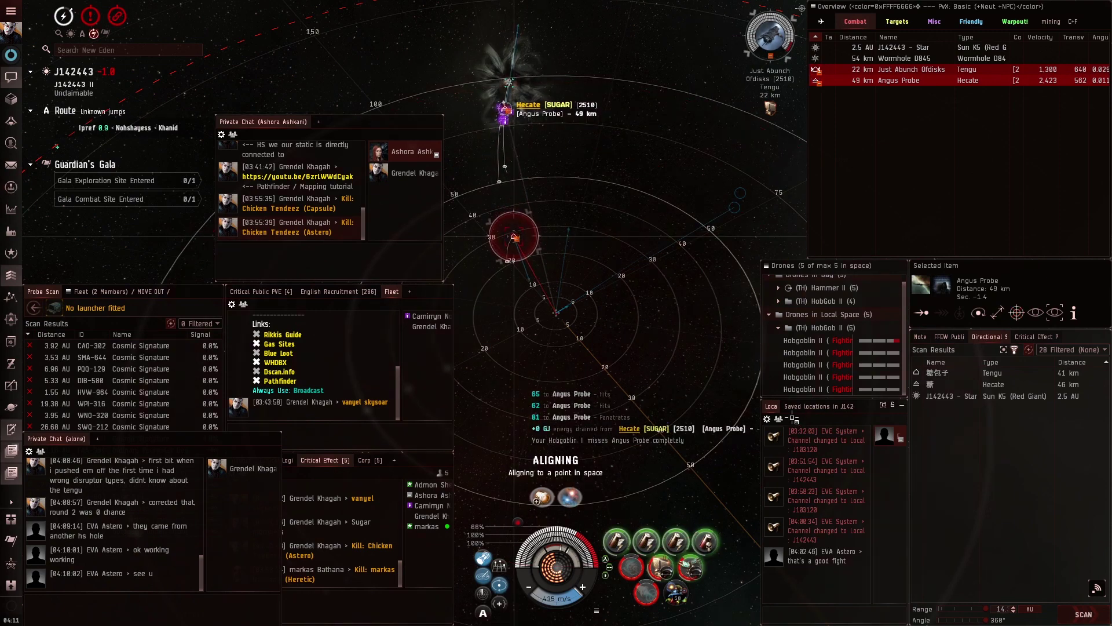
left_click(817, 407)
right_click(817, 431)
Step: Warp to the Home B saved location and recall the drones from the fight
left_click(692, 415)
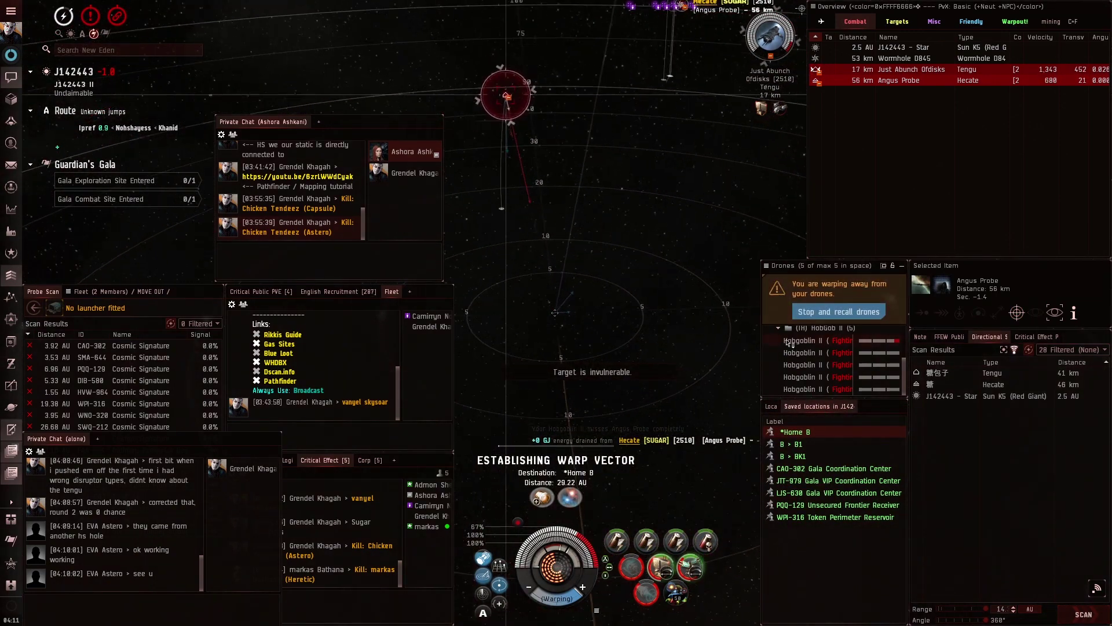
left_click(838, 311)
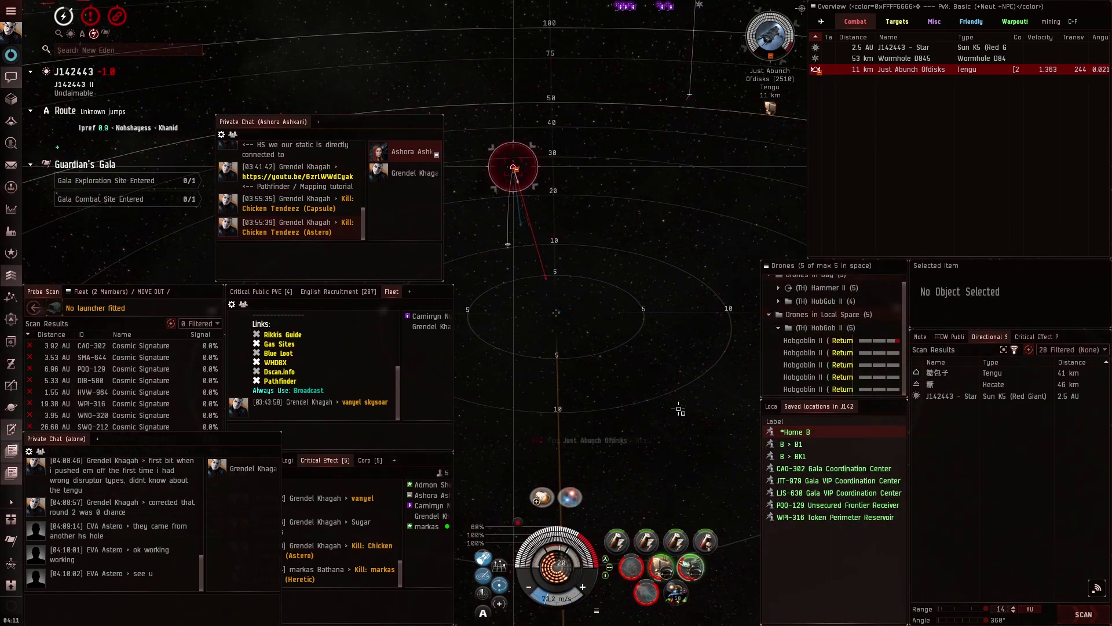
left_click(795, 431)
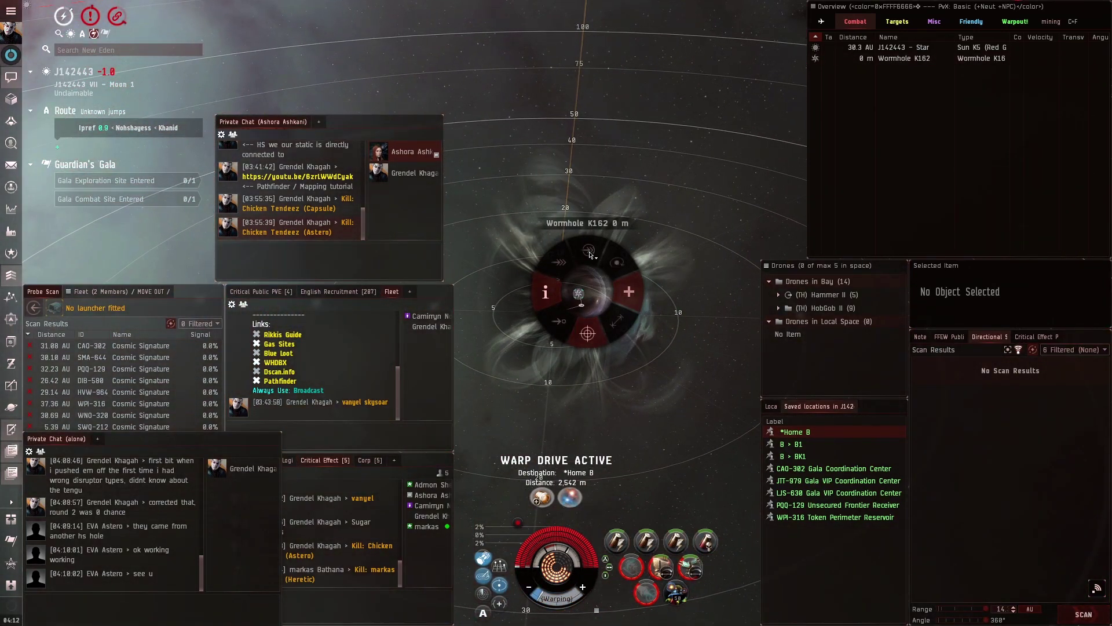
Step: Use the radial menu's Jump option on Wormhole K162
left_click_drag(591, 254, 590, 254)
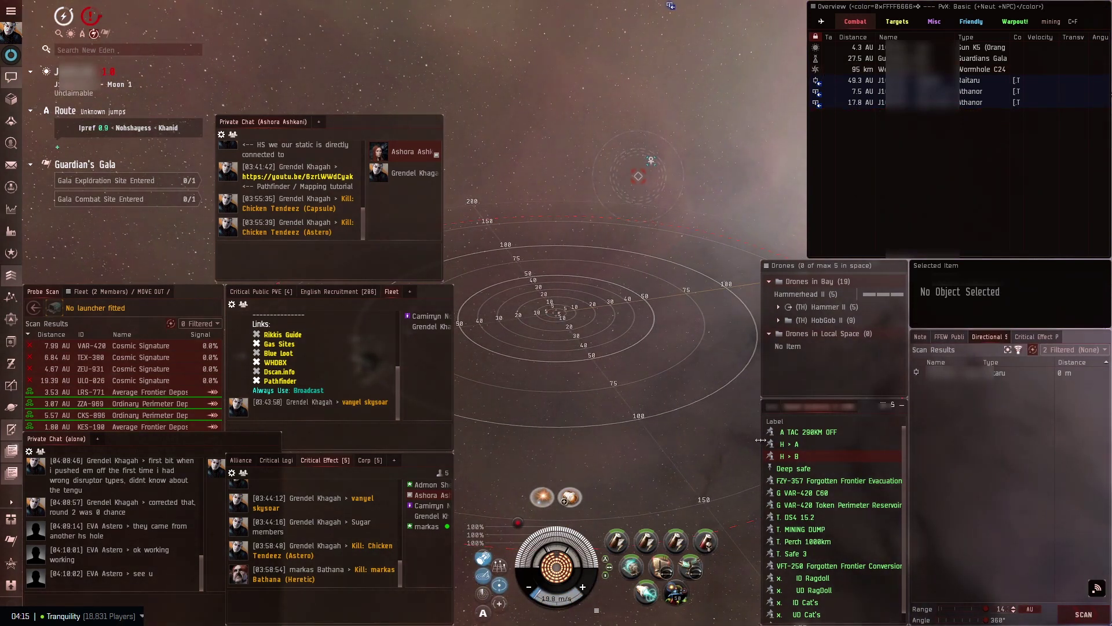
Step: Open the Warp to Location options for the 'H > A' bookmark
right_click(782, 443)
mouse_move(837, 460)
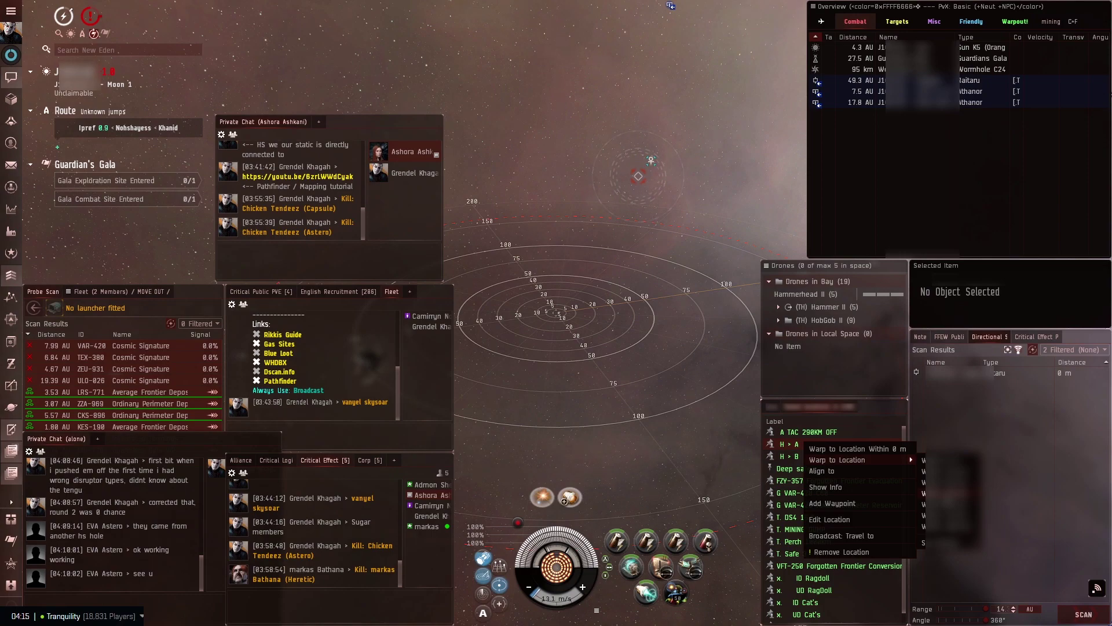